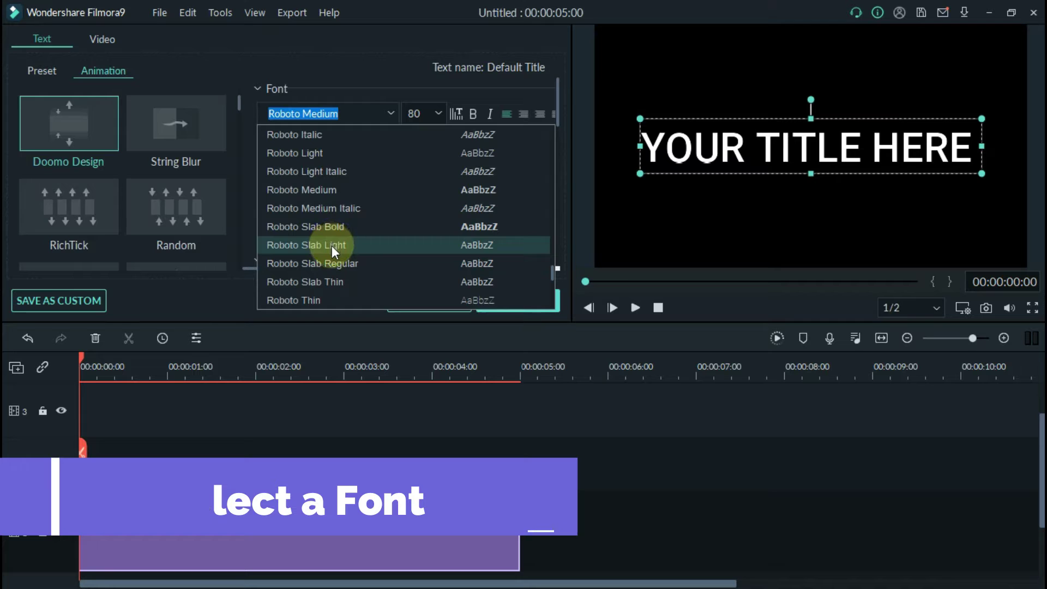
- Set the default title's font to Roboto Bold
{"action": "scroll", "coordinate": [332, 246], "scroll_direction": "down", "scroll_amount": 1}
{"action": "left_click", "coordinate": [349, 172]}
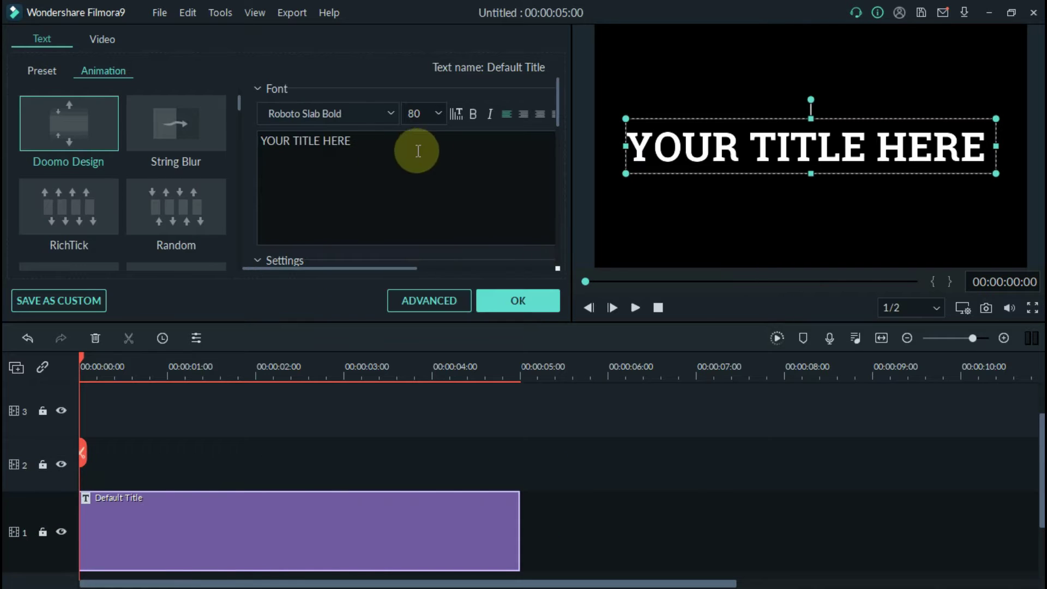
{"action": "left_click", "coordinate": [390, 115]}
{"action": "scroll", "coordinate": [378, 171], "scroll_direction": "down", "scroll_amount": 1}
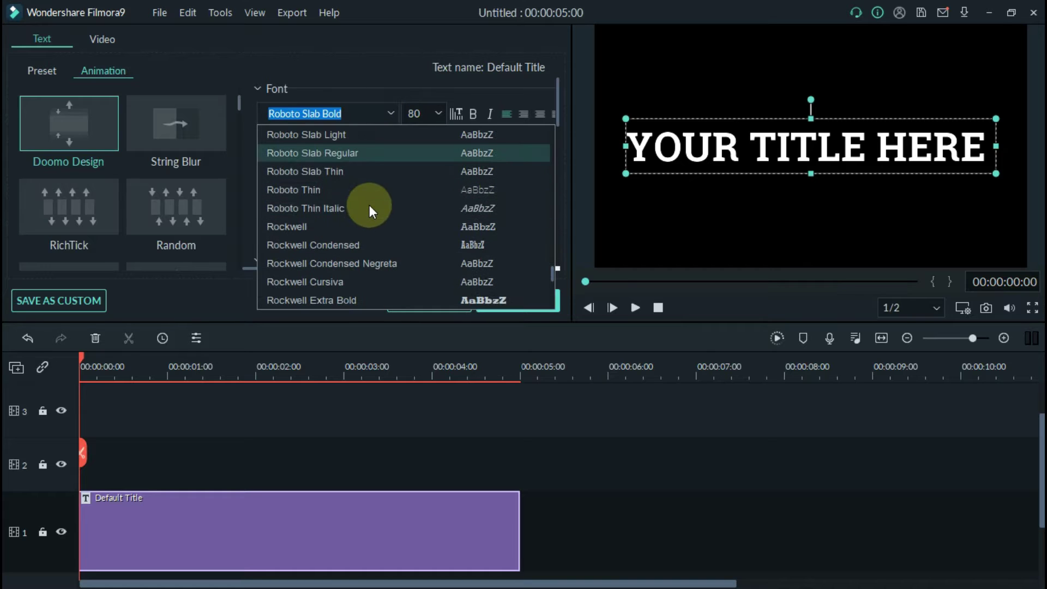
{"action": "left_click", "coordinate": [368, 208]}
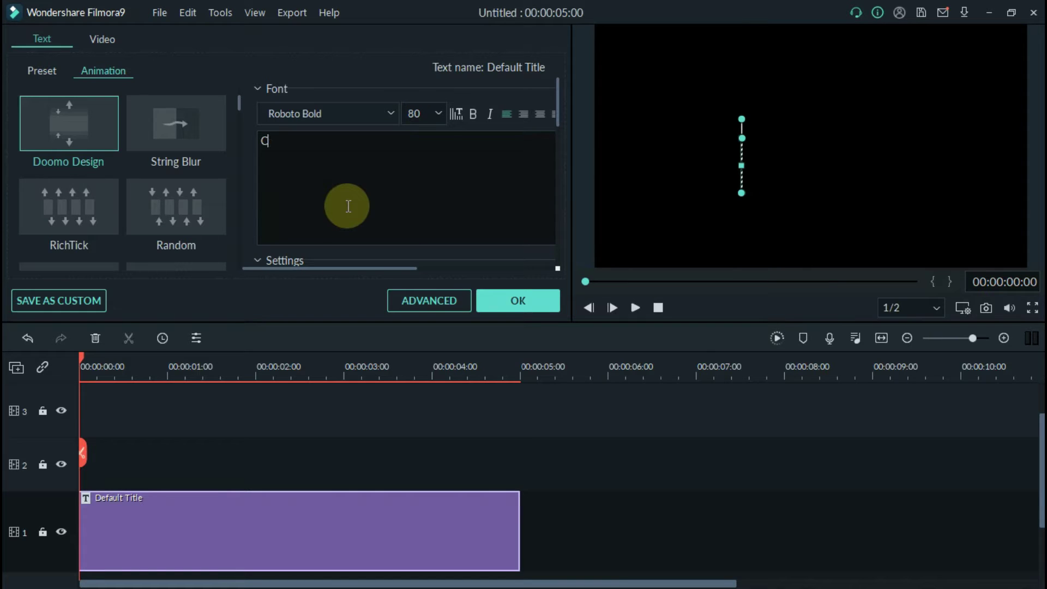
{"action": "type", "text": "reative"}
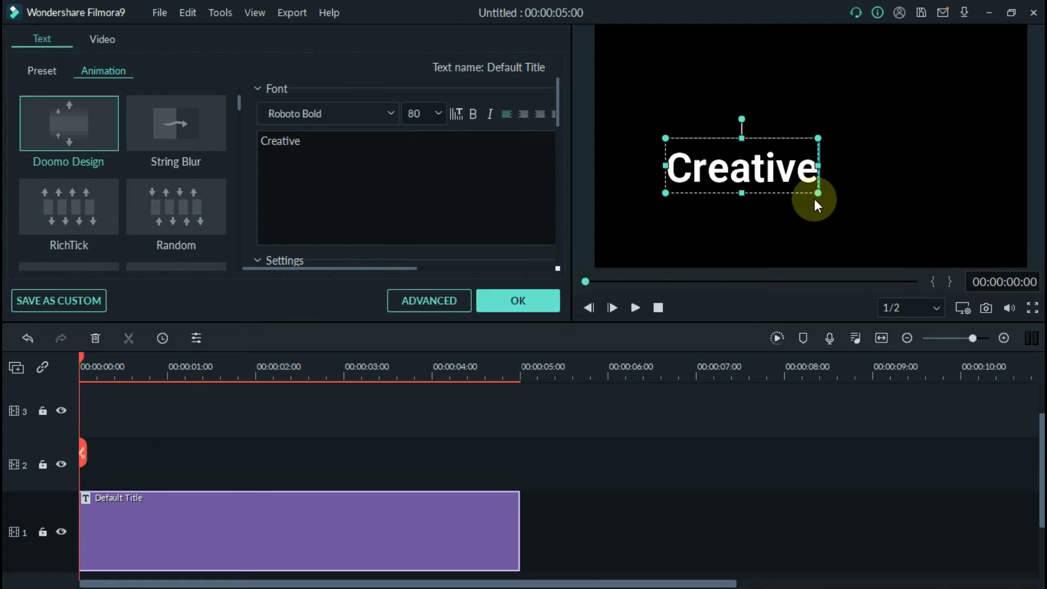
{"action": "key", "text": "ctrl+a"}
{"action": "key", "text": "BackSpace"}
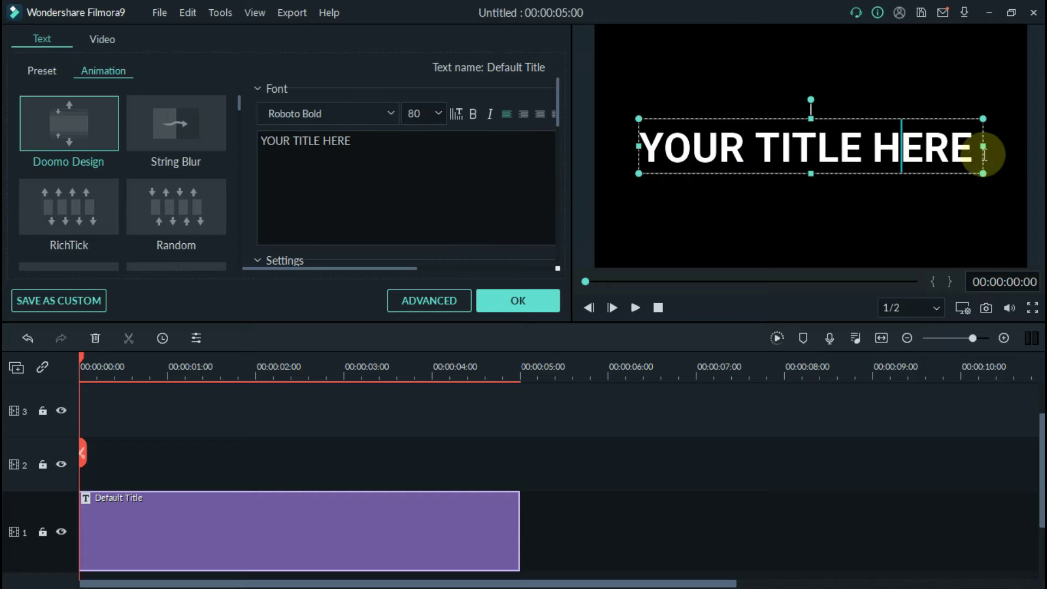
- Replace the placeholder title text with "CREATIVE" in capitals
{"action": "left_click", "coordinate": [369, 152]}
{"action": "key", "text": "ctrl+a"}
{"action": "key", "text": "BackSpace"}
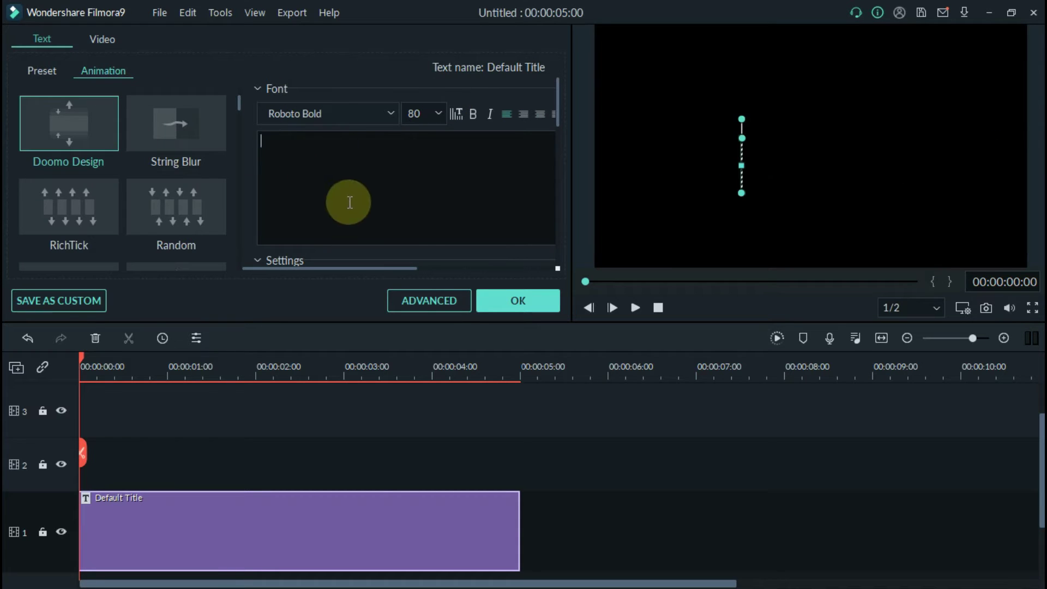
{"action": "type", "text": "CREATIVE"}
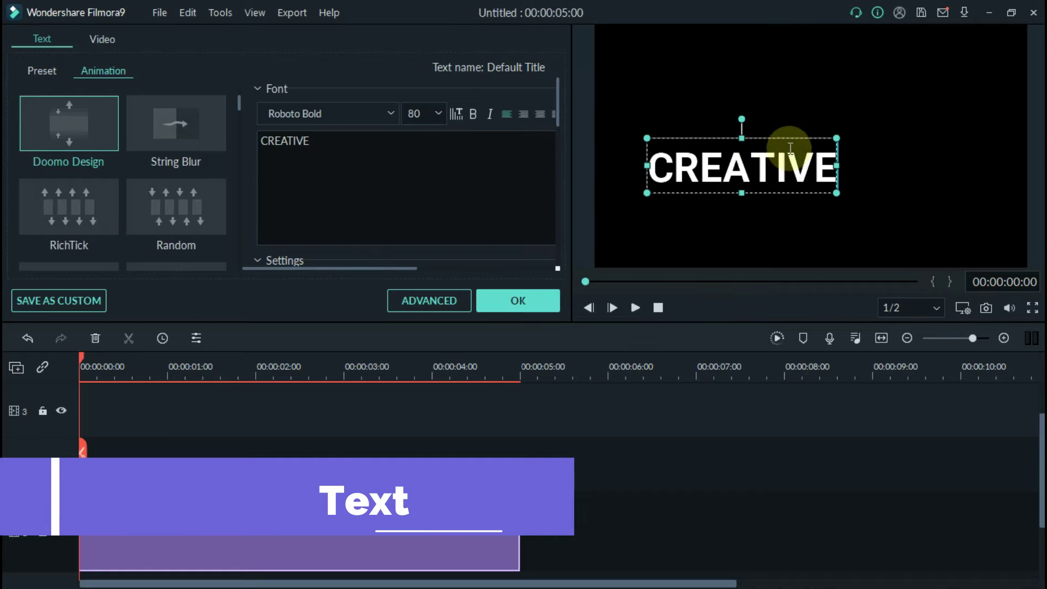
- Move the CREATIVE title toward the middle of the frame and enlarge its text box beyond the word
{"action": "left_click_drag", "start_coordinate": [768, 141], "coordinate": [821, 130]}
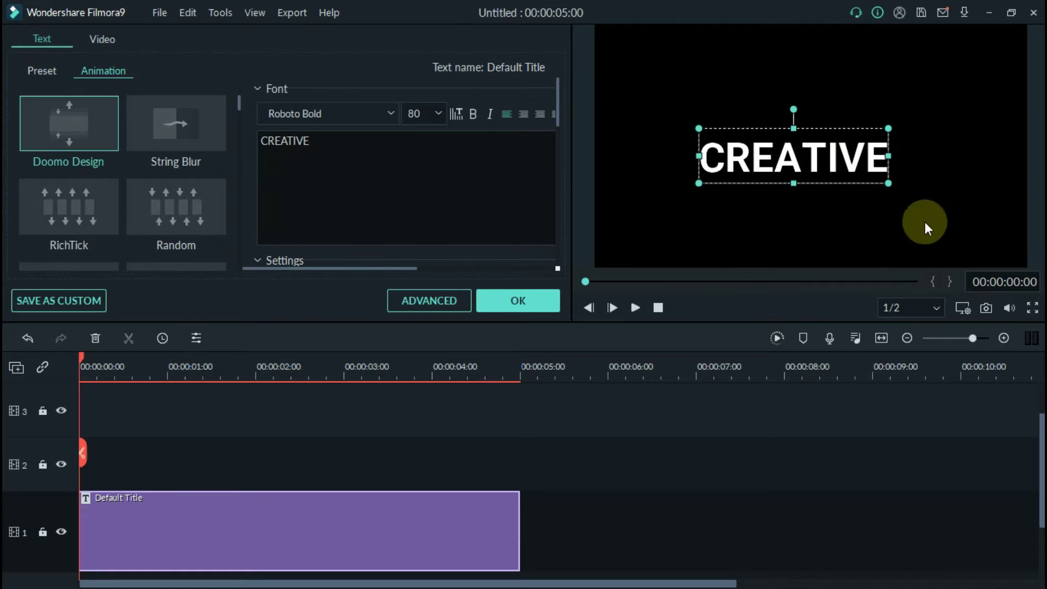
{"action": "left_click_drag", "start_coordinate": [889, 183], "coordinate": [977, 224]}
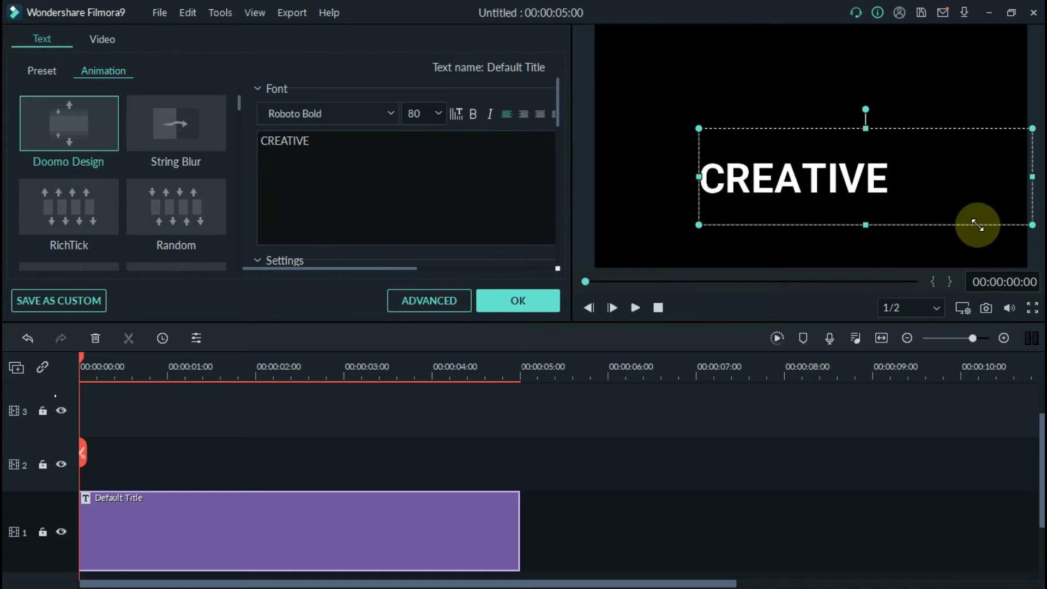
{"action": "left_click_drag", "start_coordinate": [920, 175], "coordinate": [886, 164]}
- Set the CREATIVE title's font size to 150
{"action": "left_click", "coordinate": [439, 113]}
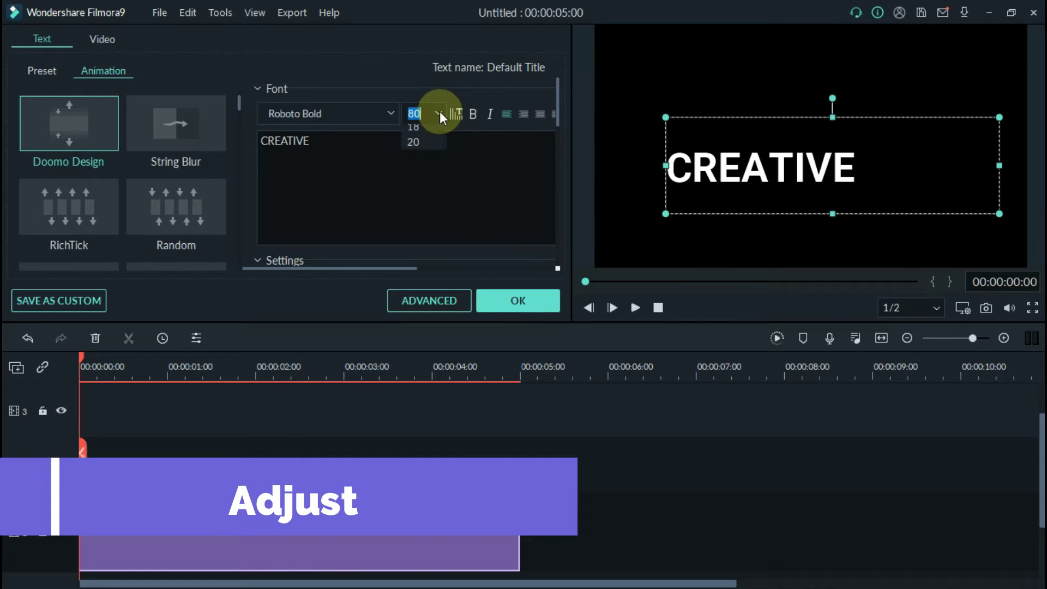
{"action": "left_click", "coordinate": [424, 180]}
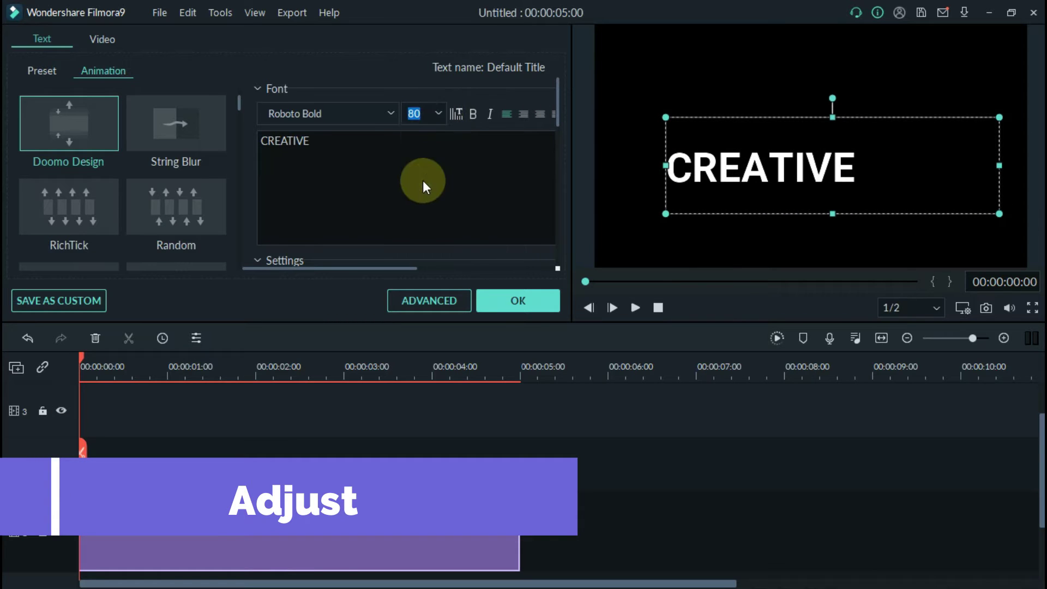
{"action": "left_click", "coordinate": [438, 113]}
{"action": "scroll", "coordinate": [426, 159], "scroll_direction": "down", "scroll_amount": 2}
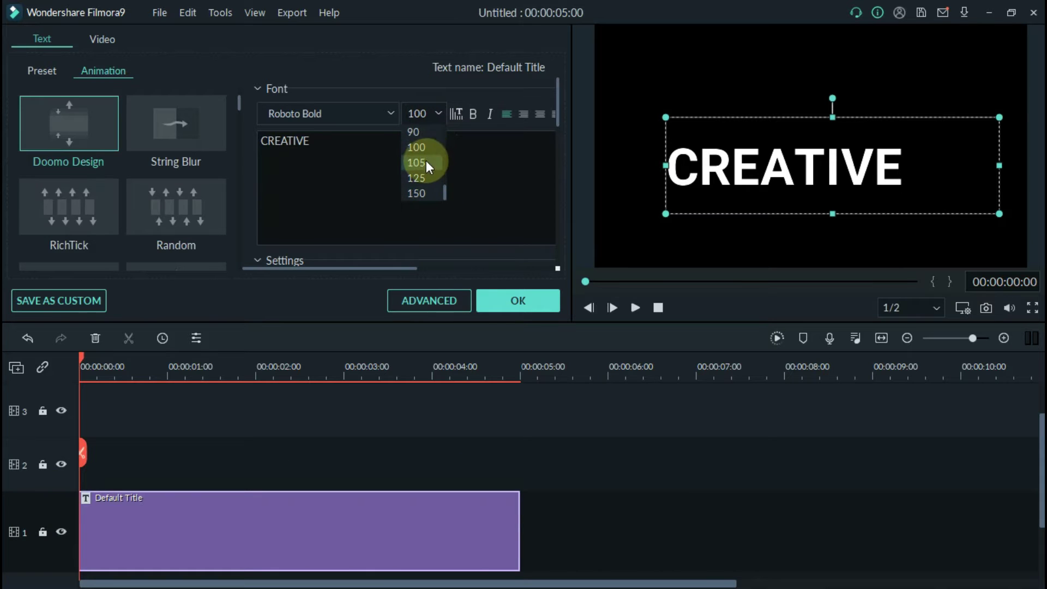
{"action": "left_click", "coordinate": [421, 191]}
- Enlarge the CREATIVE text box slightly and centre it in the frame, and play the title to check it
{"action": "left_click_drag", "start_coordinate": [920, 165], "coordinate": [900, 156]}
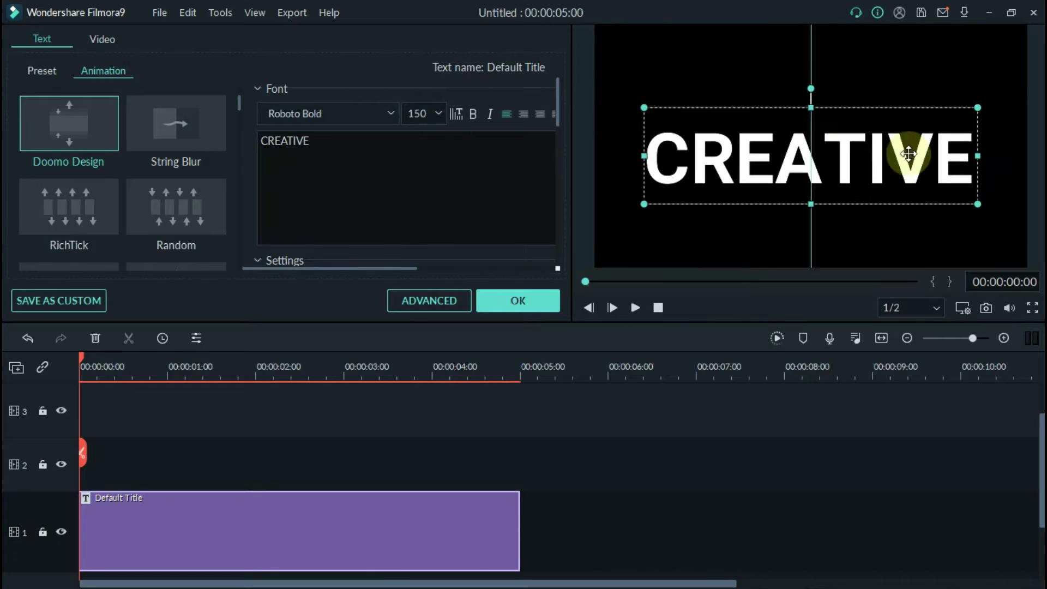
{"action": "left_click_drag", "start_coordinate": [985, 215], "coordinate": [1000, 215]}
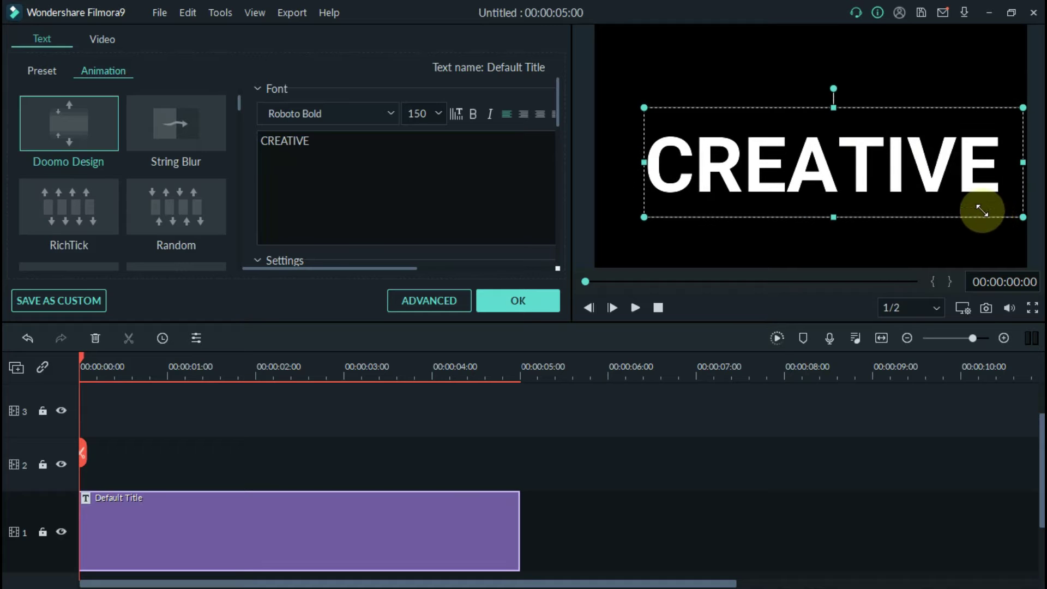
{"action": "mouse_move", "coordinate": [918, 163]}
{"action": "left_mouse_down"}
{"action": "mouse_move", "coordinate": [904, 159]}
{"action": "mouse_move", "coordinate": [914, 153]}
{"action": "left_mouse_up"}
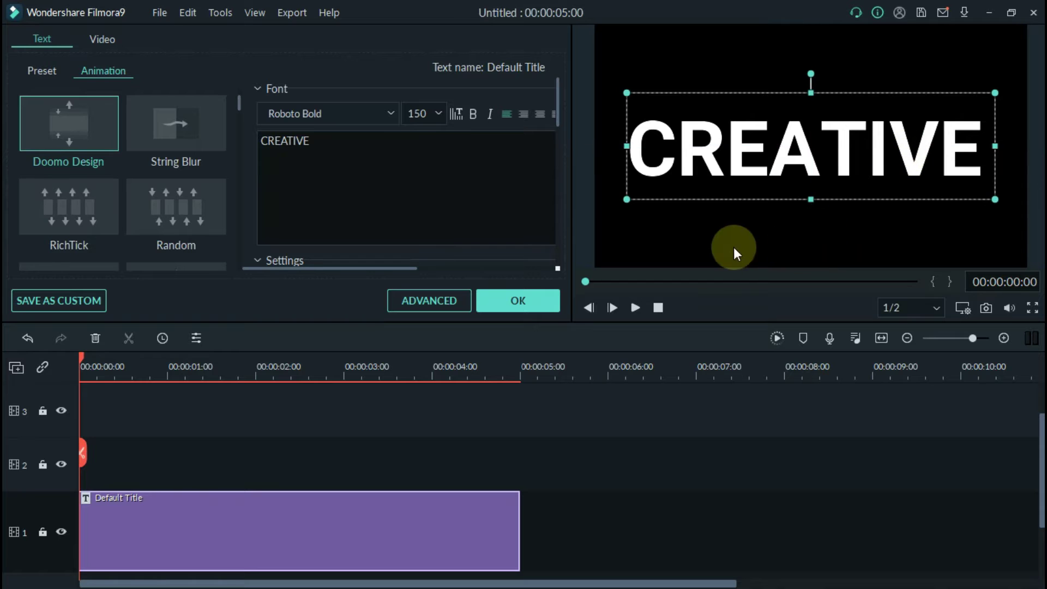
{"action": "left_click", "coordinate": [633, 307]}
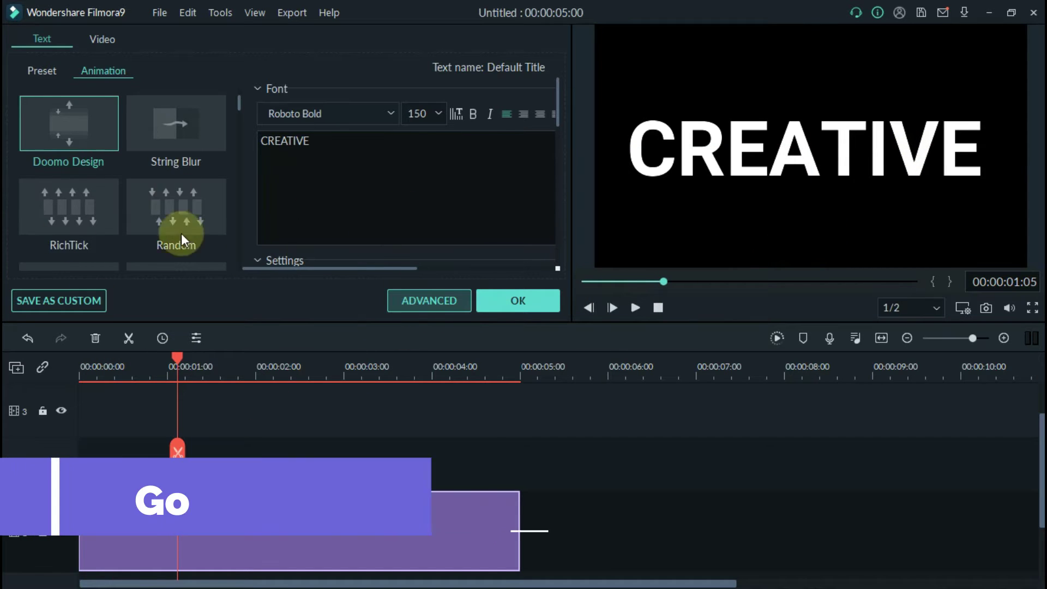
- Apply the Doomo Design animation to the title in the advanced text editor and accept the title edits
{"action": "left_click", "coordinate": [394, 297]}
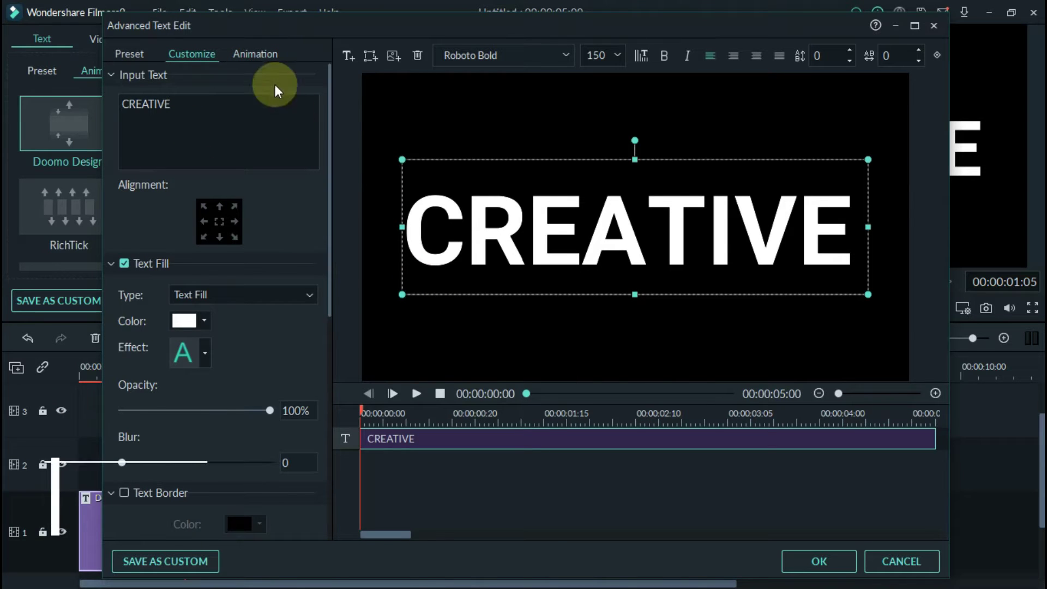
{"action": "left_click", "coordinate": [256, 52]}
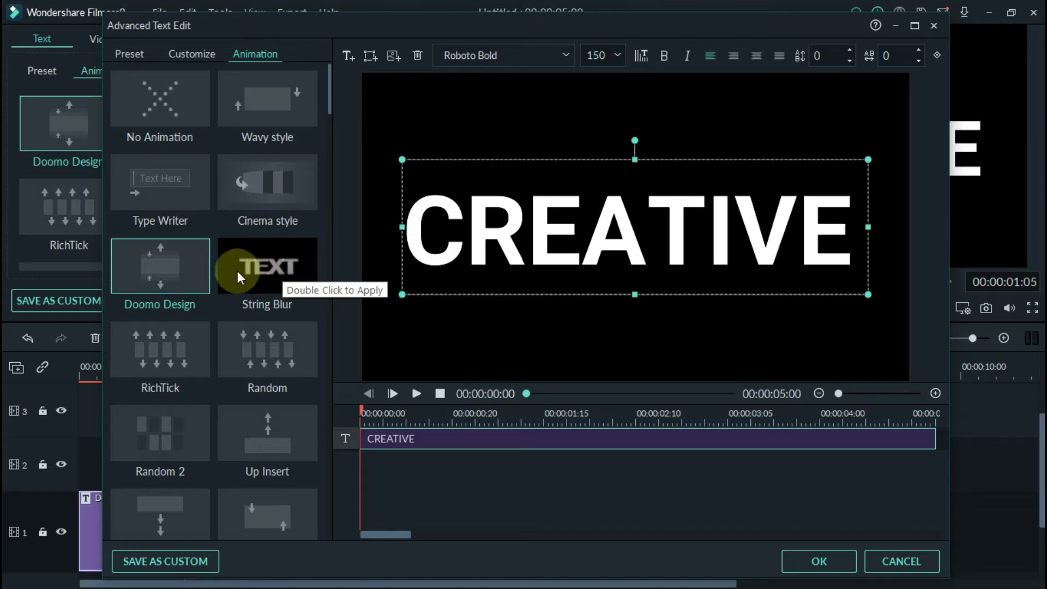
{"action": "double_click", "coordinate": [255, 277]}
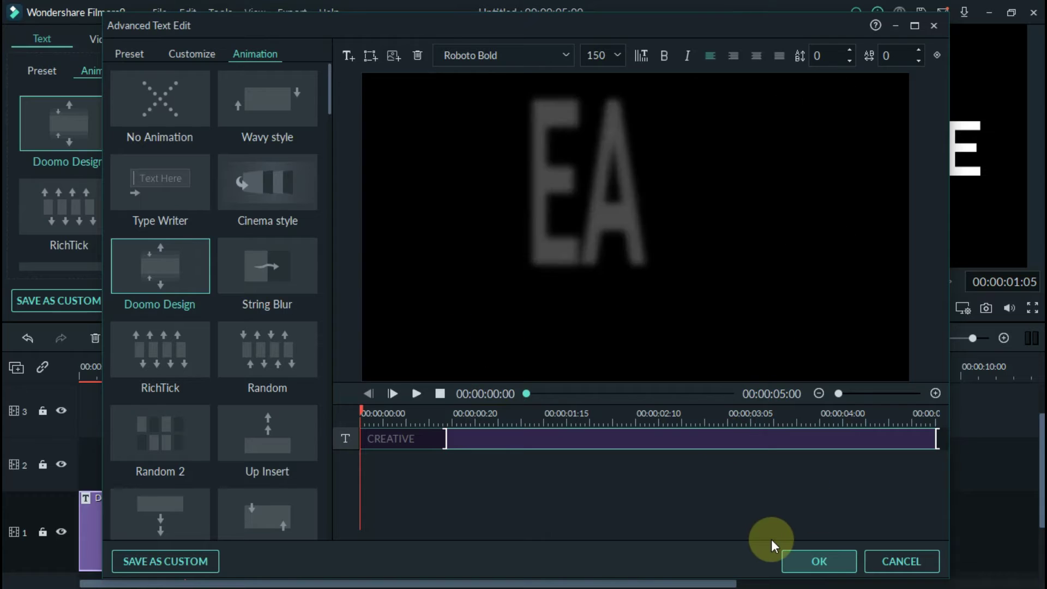
{"action": "left_click", "coordinate": [818, 557]}
{"action": "left_click", "coordinate": [542, 303]}
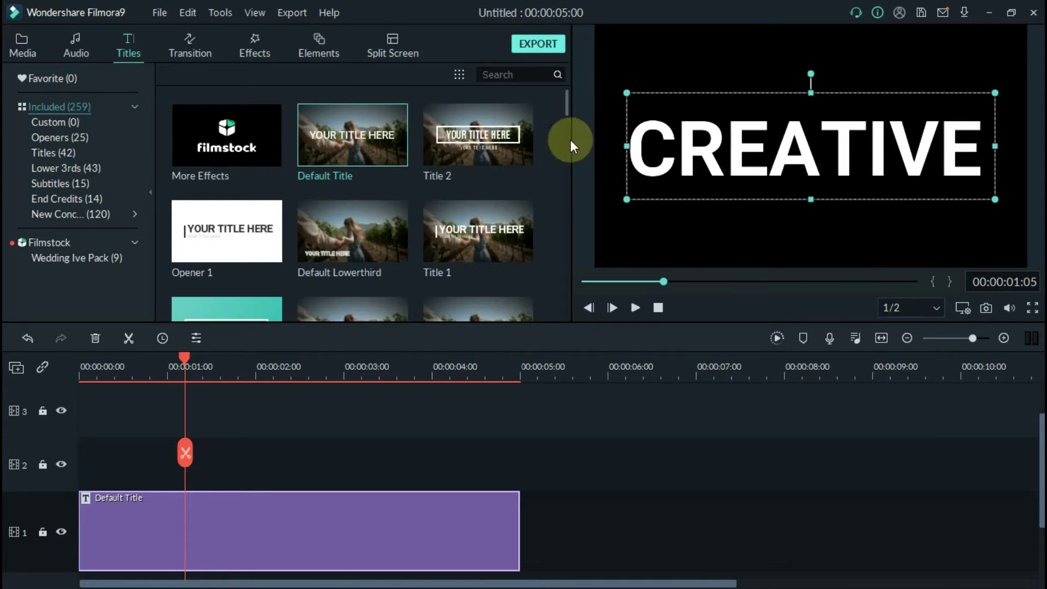
- Start a local MP4 export and name the output file CREATIVE
{"action": "key", "text": "ctrl+e"}
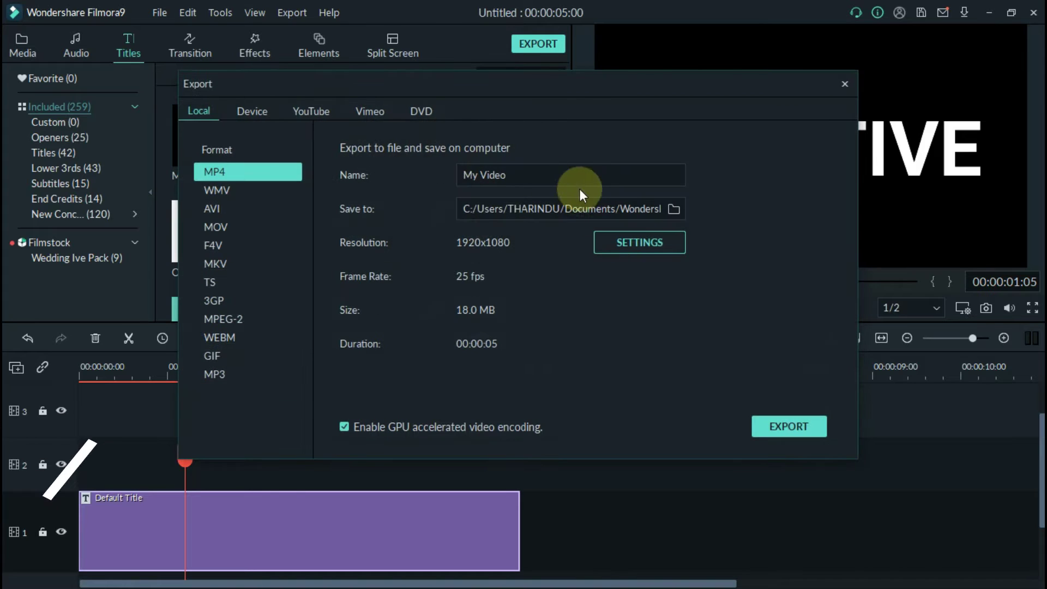
{"action": "left_click_drag", "start_coordinate": [544, 171], "coordinate": [416, 174]}
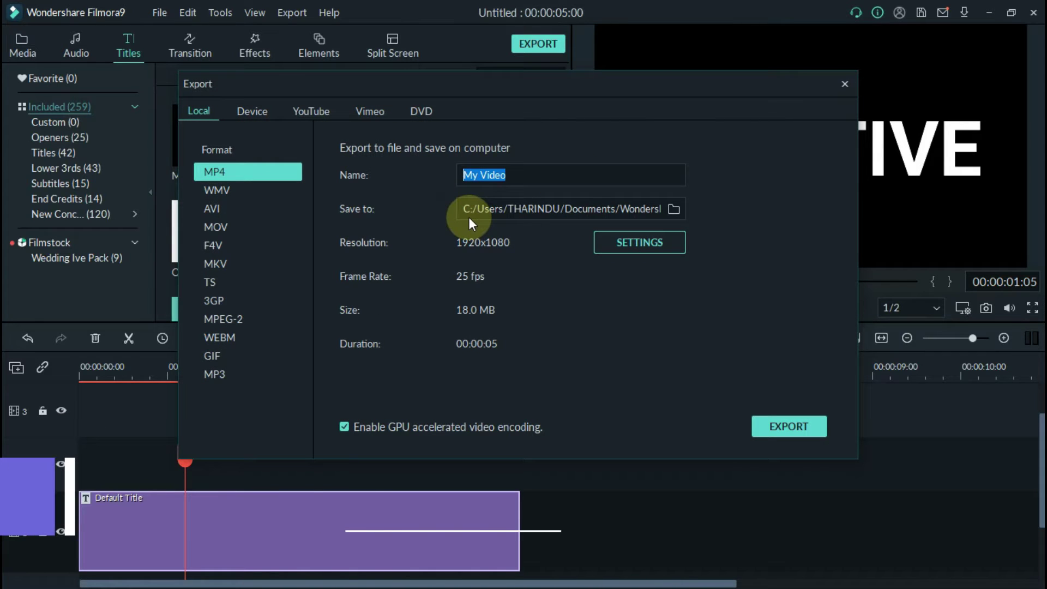
{"action": "type", "text": "CRE"}
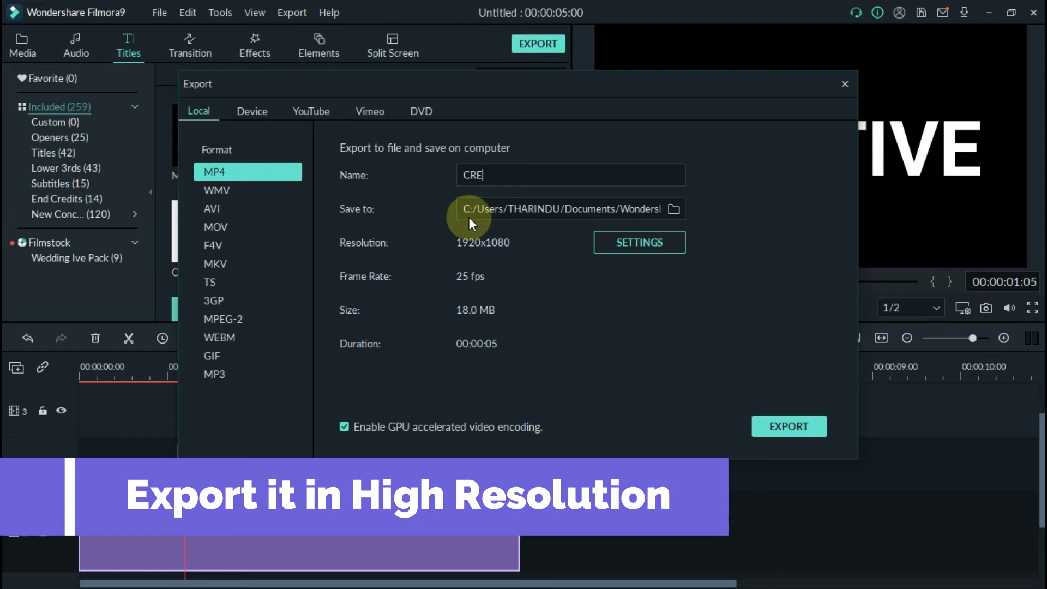
{"action": "type", "text": "ATIVE"}
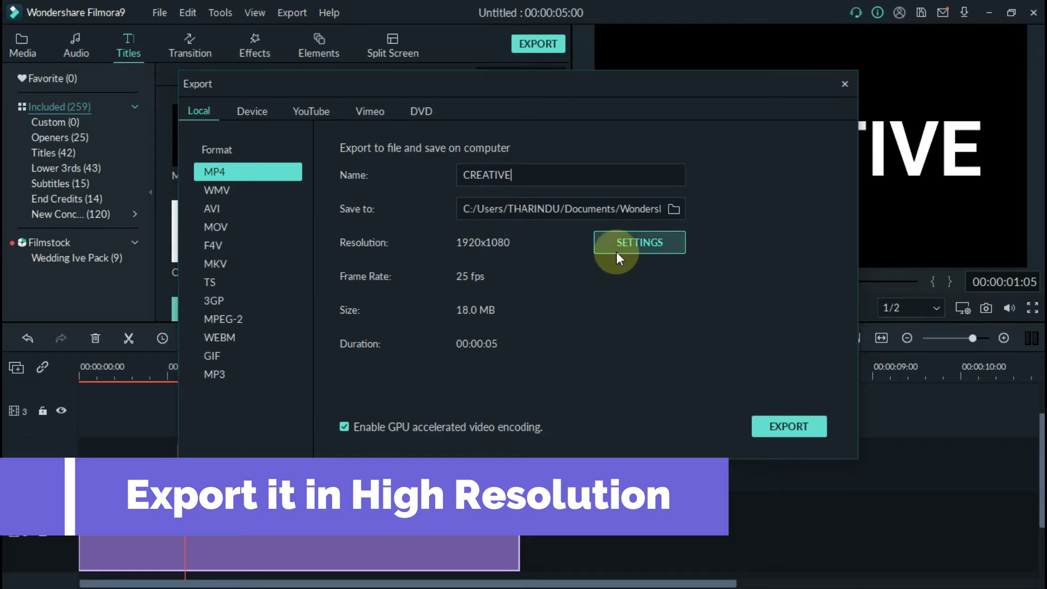
- Confirm the export settings with best quality, 30000 kbps video and 192 kbps audio bit rates, and export the video
{"action": "left_click", "coordinate": [617, 248]}
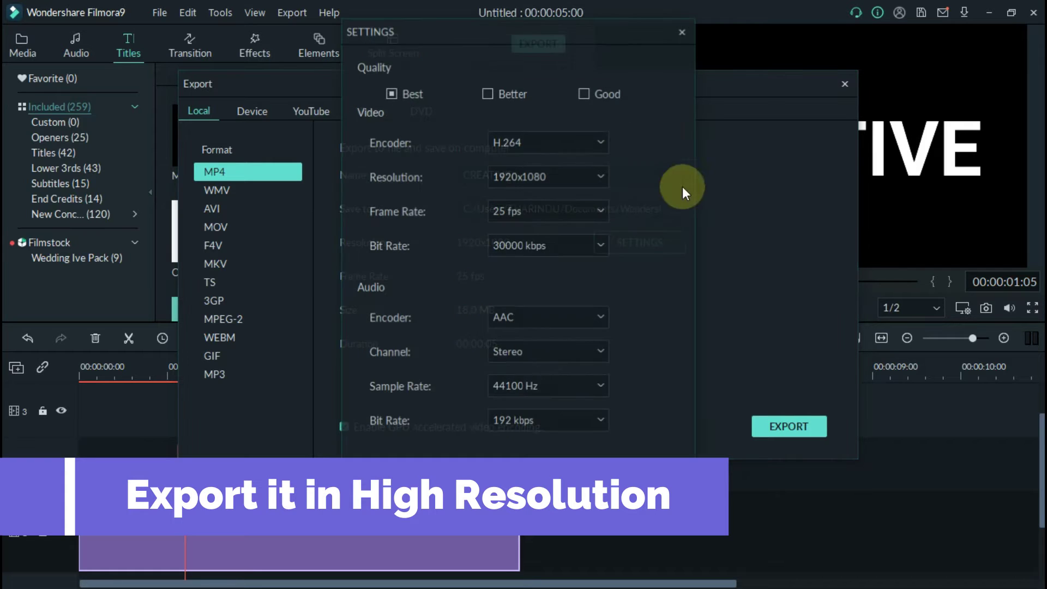
{"action": "left_click", "coordinate": [531, 245]}
{"action": "left_click", "coordinate": [518, 368]}
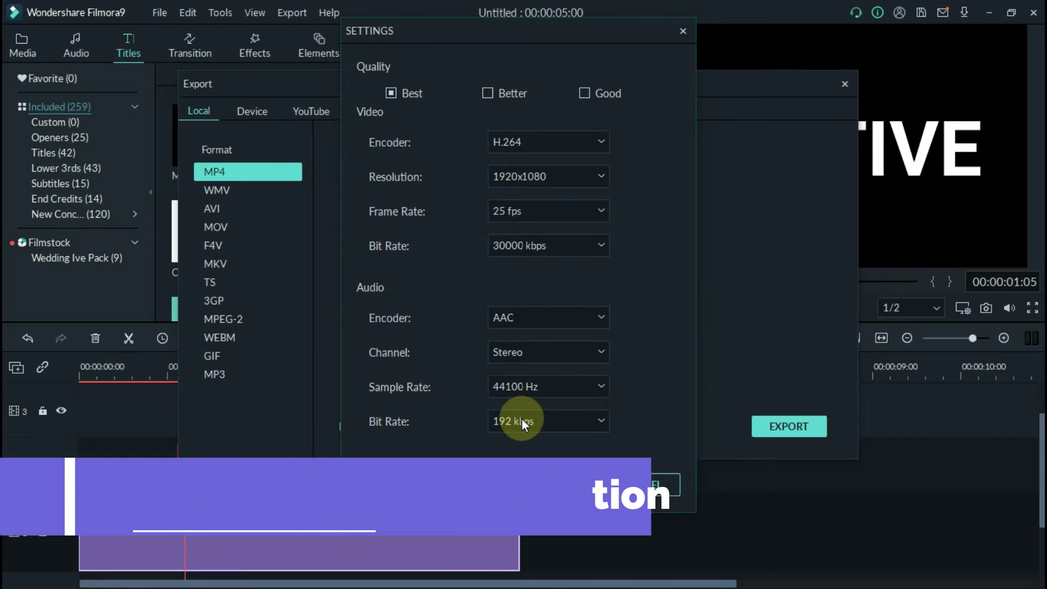
{"action": "left_click", "coordinate": [545, 426]}
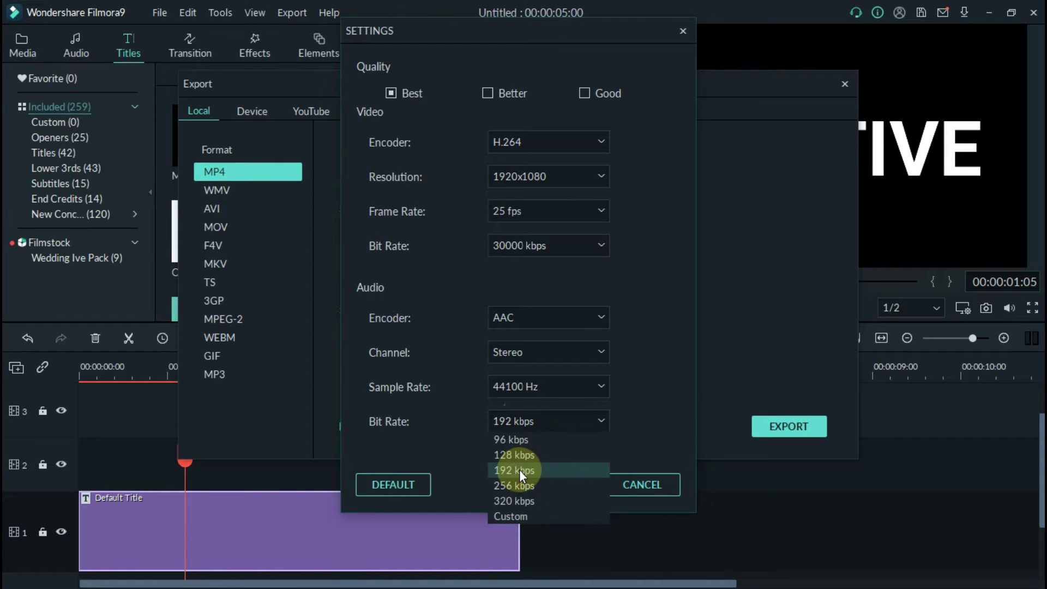
{"action": "left_click", "coordinate": [520, 469]}
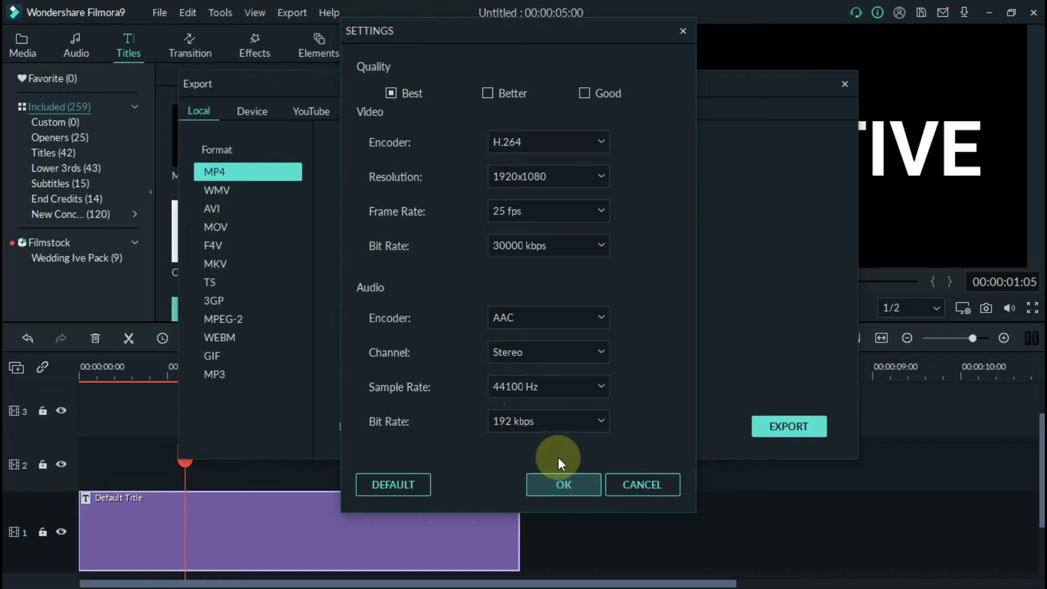
{"action": "left_click", "coordinate": [561, 474]}
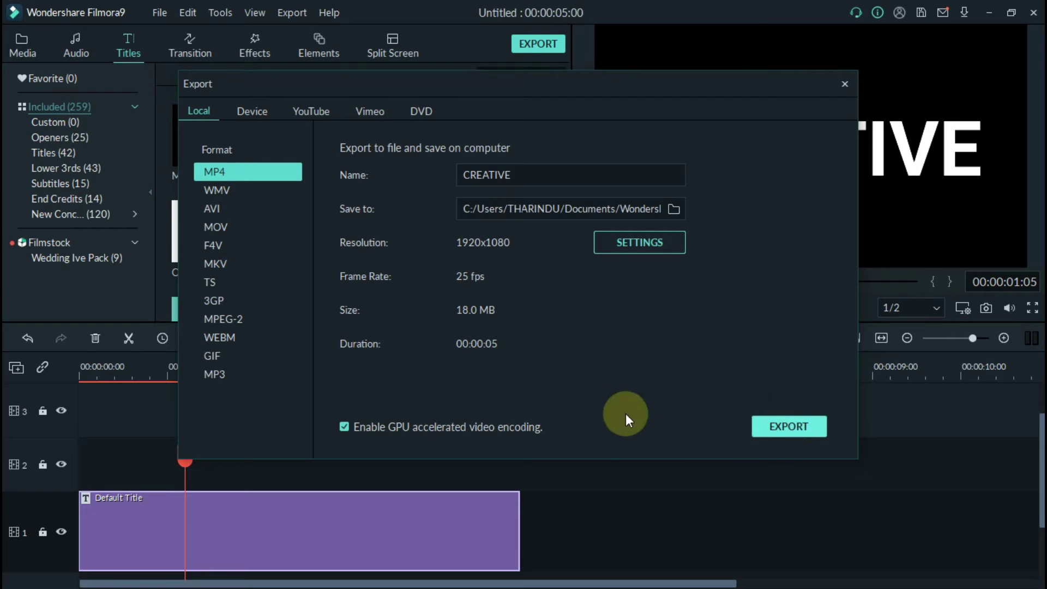
{"action": "key", "text": "Return"}
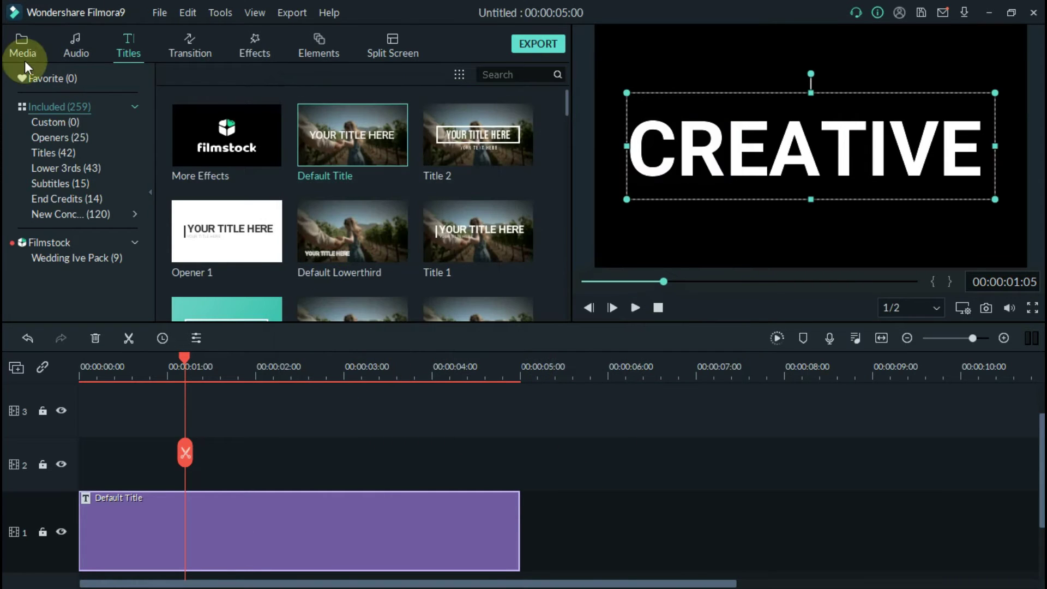
- Import the exported CREATIVE video and the Sun - 14358 clip into the project media
{"action": "left_click", "coordinate": [23, 55]}
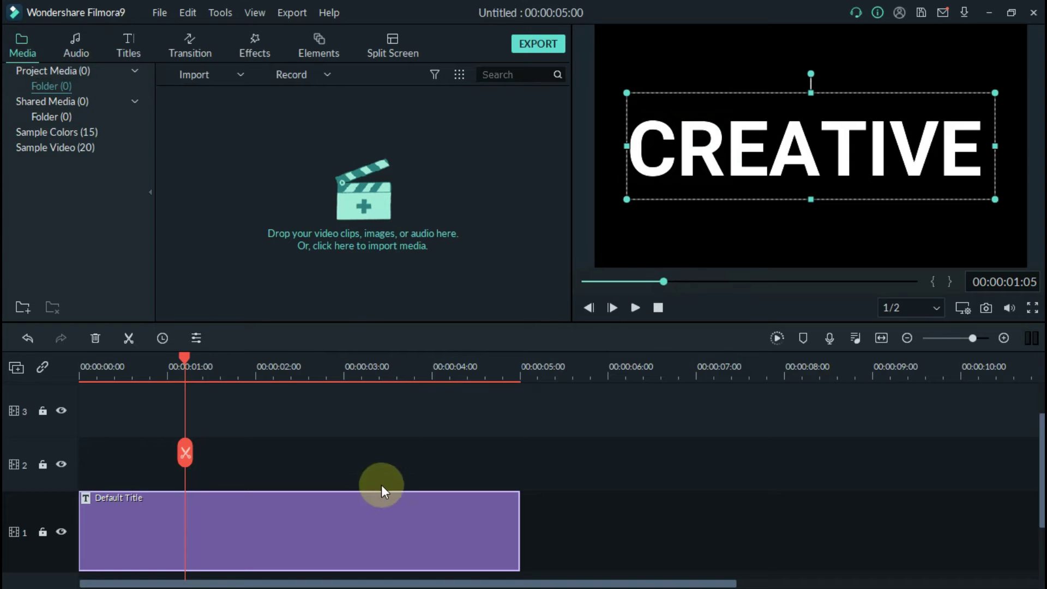
{"action": "left_click", "coordinate": [439, 179]}
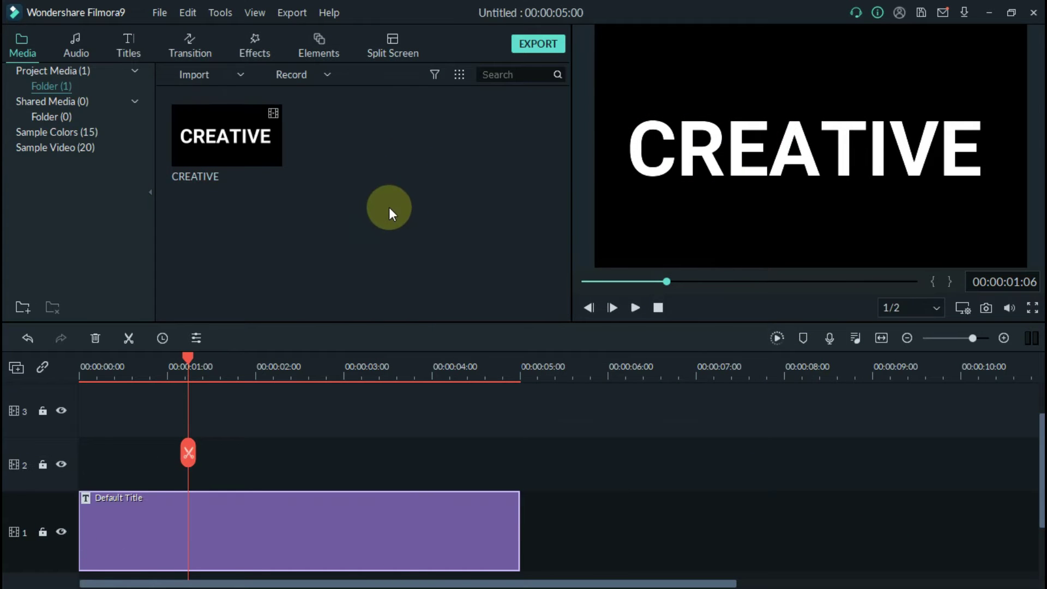
{"action": "left_click", "coordinate": [389, 207]}
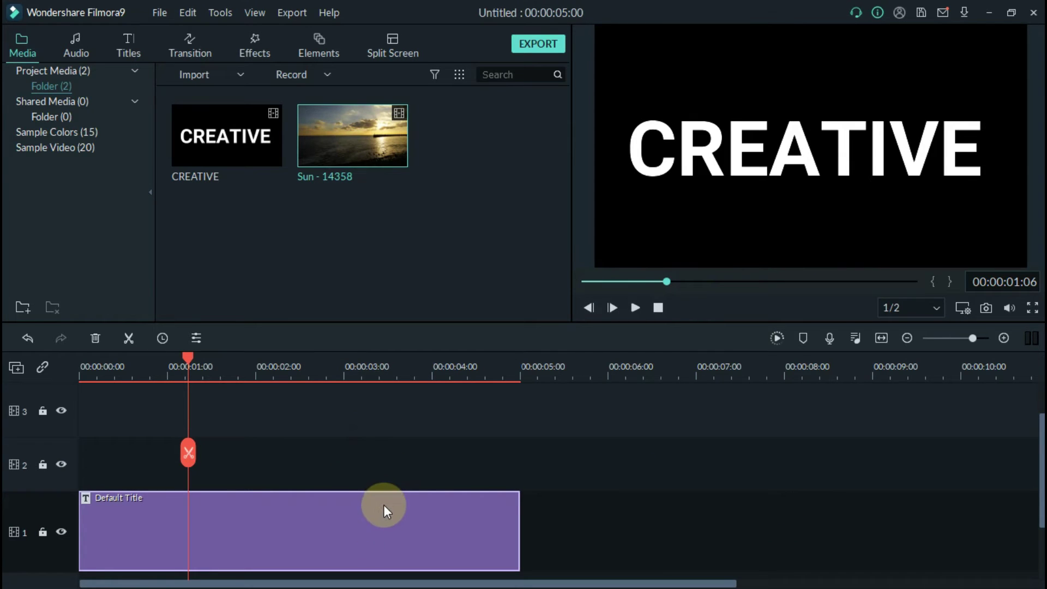
- Delete the Default Title clip from the timeline and preview the Sun - 14358 clip
{"action": "key", "text": "Delete"}
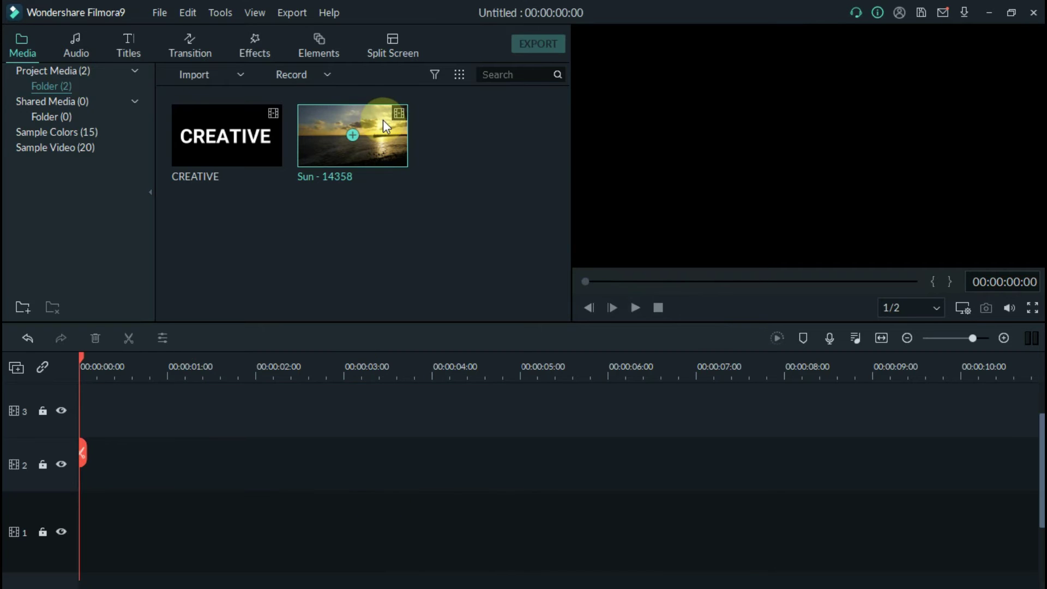
{"action": "key", "text": "space"}
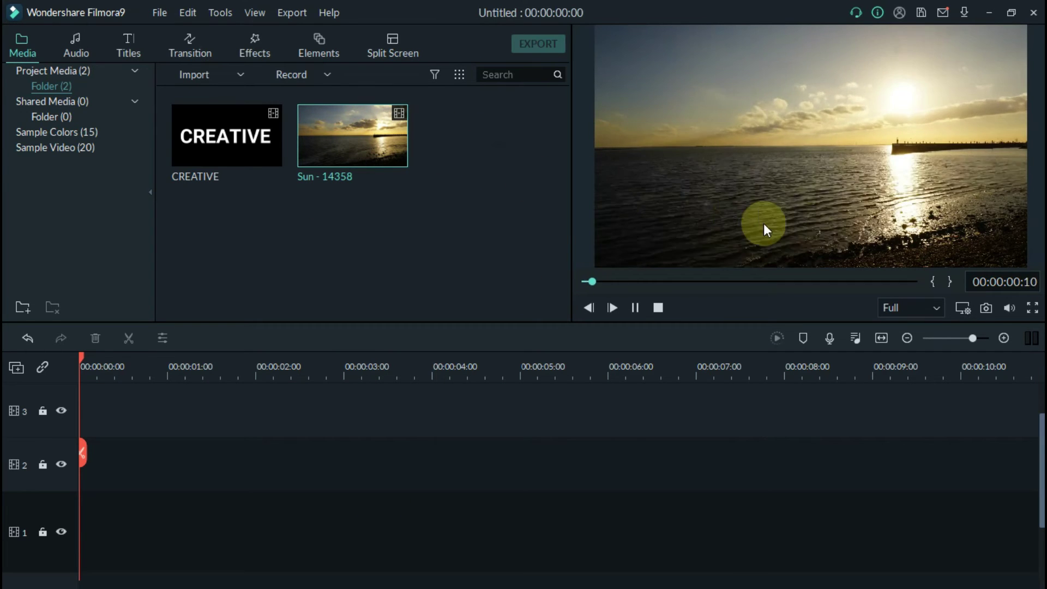
- Preview the Sun - 14358 clip in full screen and return to the editor
{"action": "left_click", "coordinate": [1033, 308]}
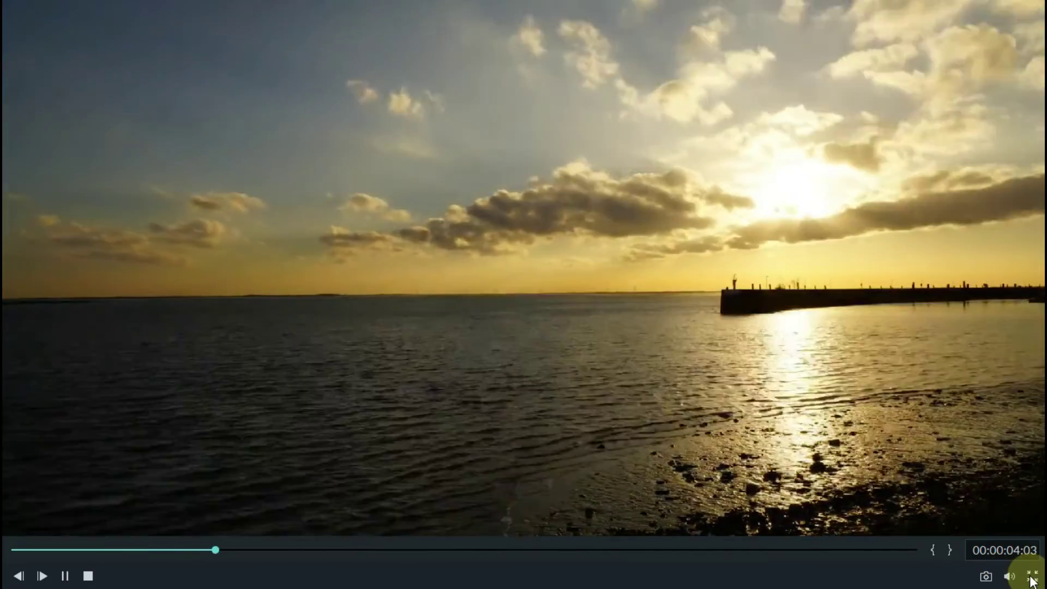
{"action": "left_click", "coordinate": [1033, 576]}
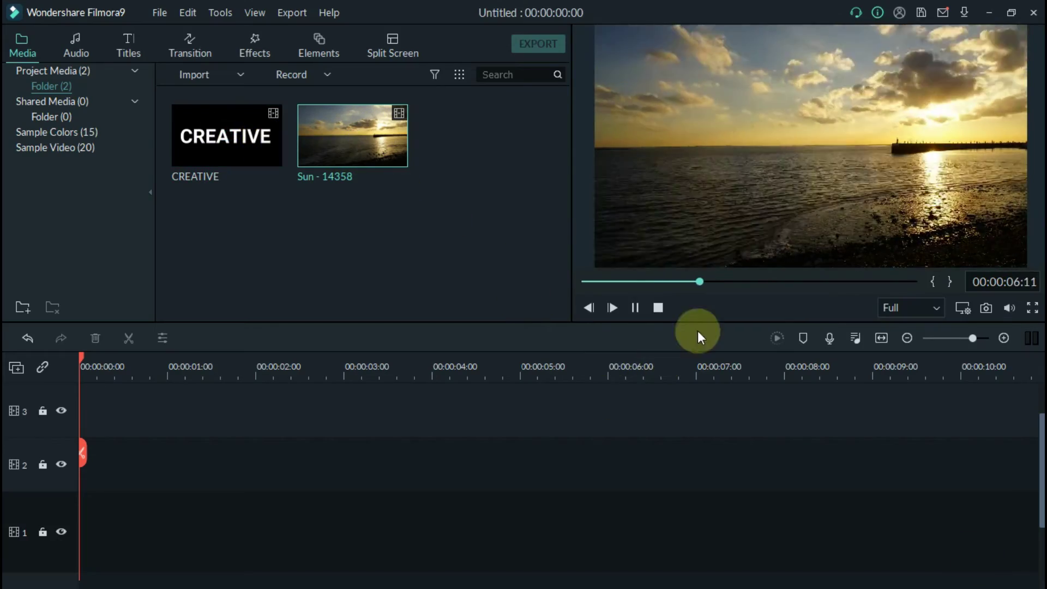
- Place Sun - 14358 on video track 1, matching the project to 1920 x 1080 24fps, and put CREATIVE above it on track 2
{"action": "left_click_drag", "start_coordinate": [393, 165], "coordinate": [524, 334]}
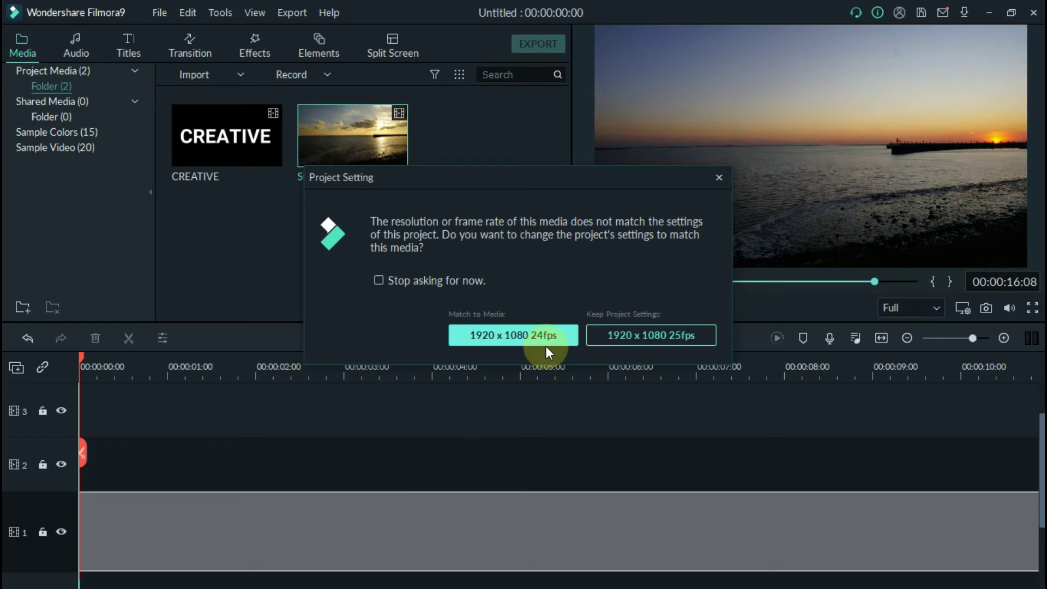
{"action": "left_click", "coordinate": [549, 335]}
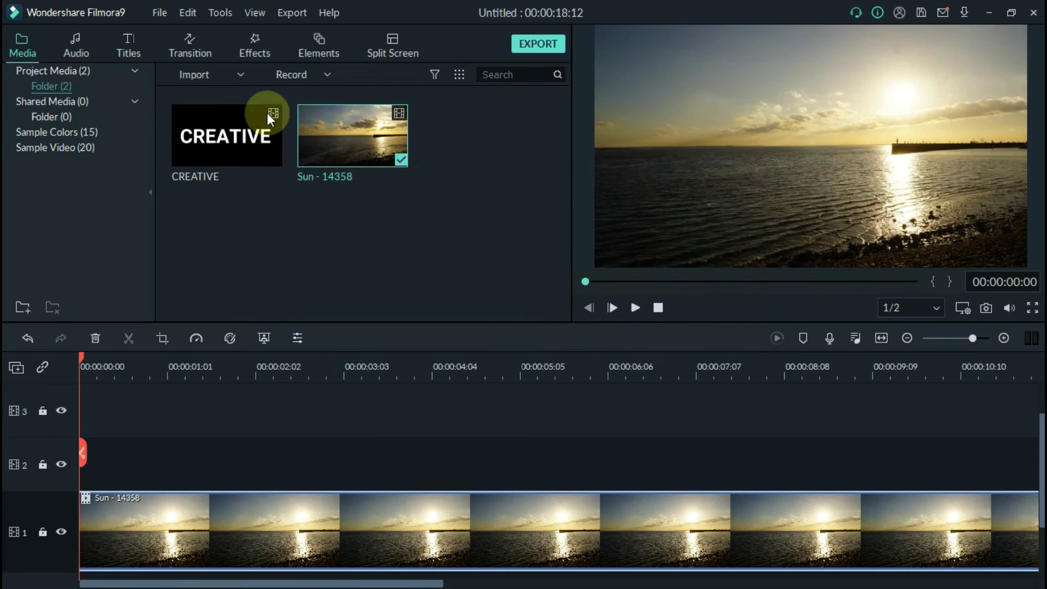
{"action": "left_click_drag", "start_coordinate": [276, 118], "coordinate": [52, 464]}
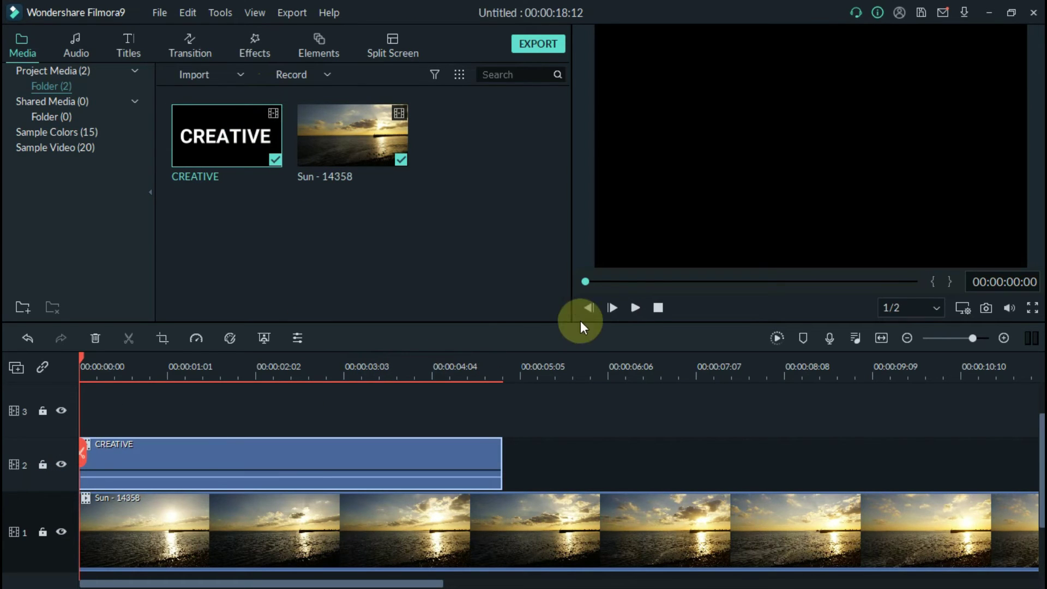
{"action": "left_click", "coordinate": [636, 306]}
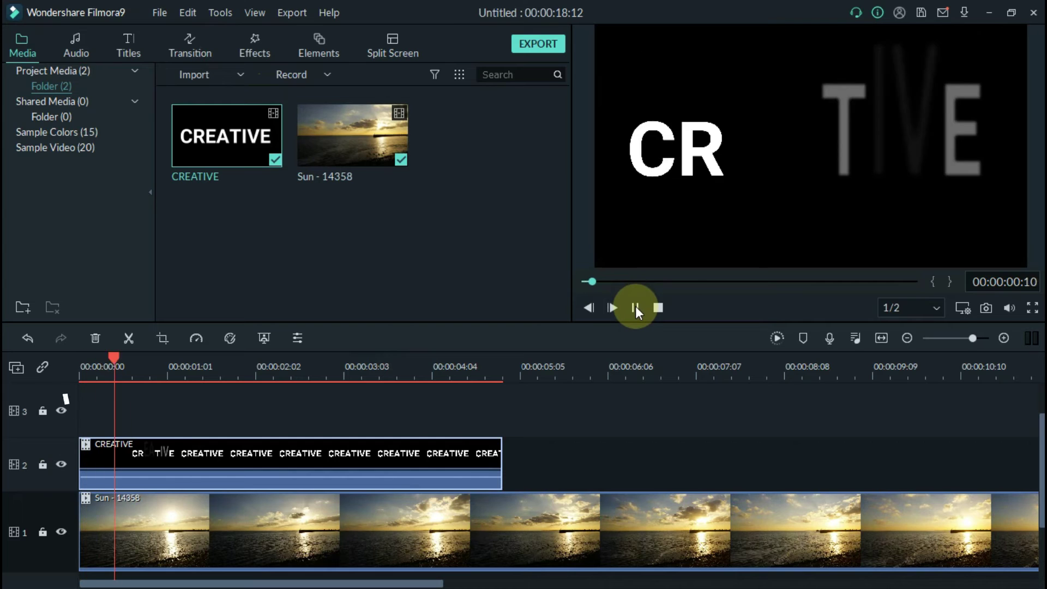
- Set the CREATIVE clip's blending mode to Multiply and play back the composite
{"action": "double_click", "coordinate": [426, 440]}
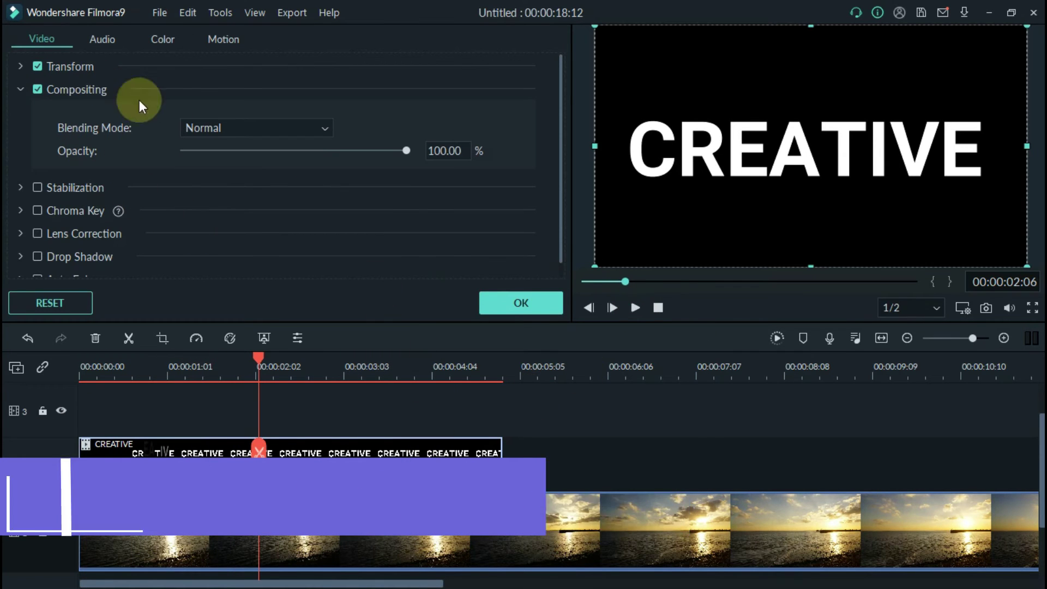
{"action": "left_click", "coordinate": [322, 128]}
{"action": "left_click", "coordinate": [273, 175]}
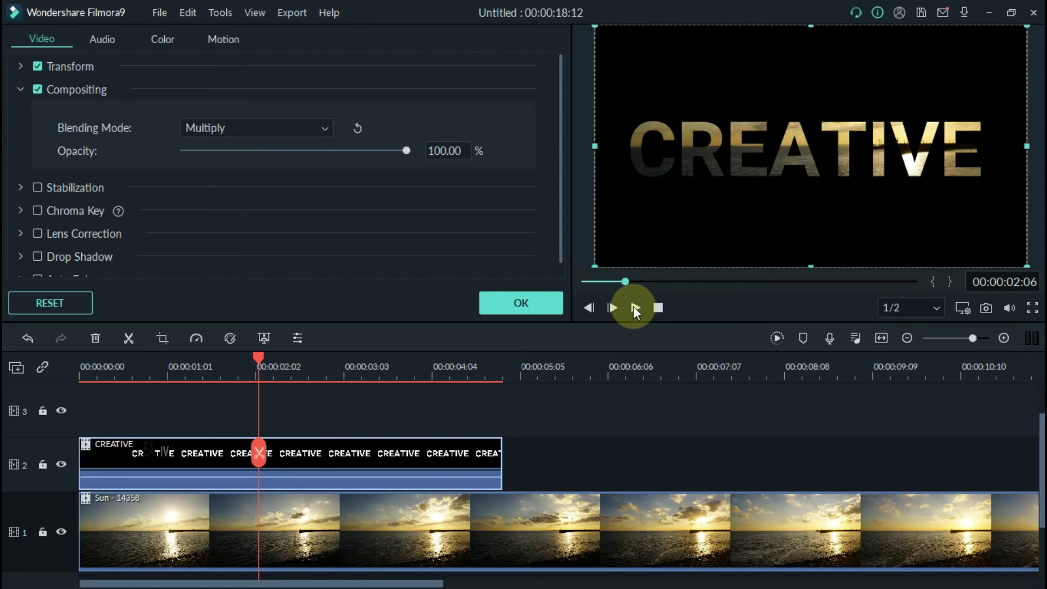
{"action": "left_click", "coordinate": [633, 307]}
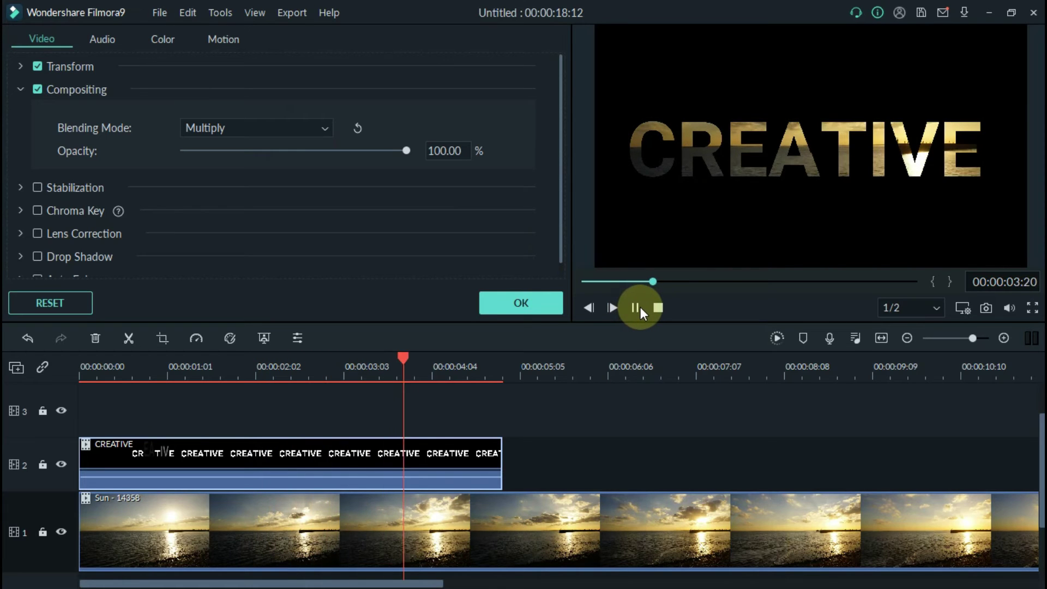
{"action": "left_click", "coordinate": [642, 308]}
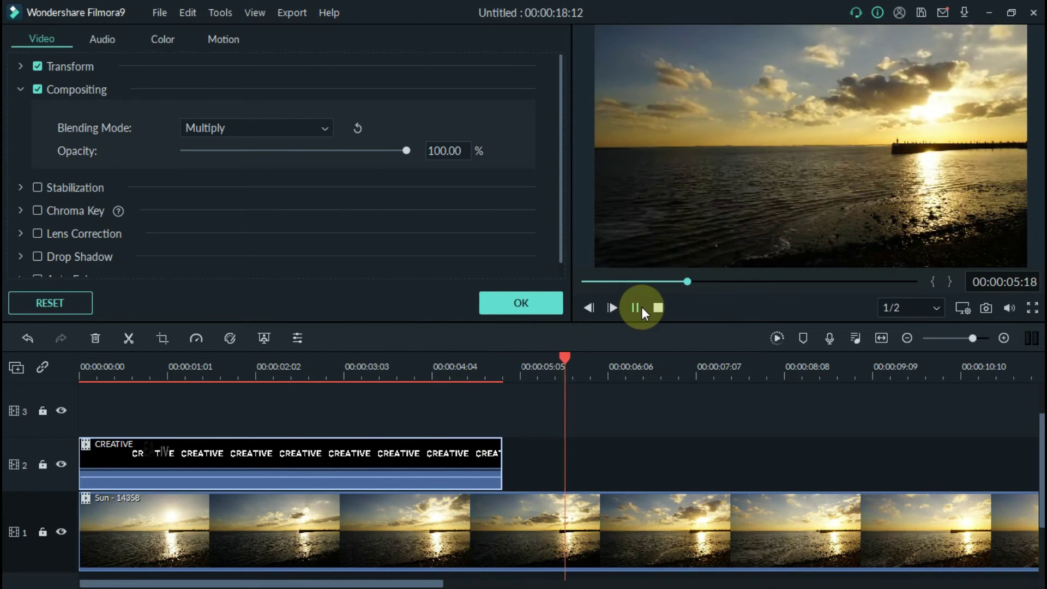
- Split the Sun - 14358 clip at 00:00:05:00, where the CREATIVE clip ends, and delete the remaining part
{"action": "left_click_drag", "start_coordinate": [601, 355], "coordinate": [505, 348]}
{"action": "scroll", "coordinate": [841, 381], "scroll_direction": "up", "scroll_amount": 3}
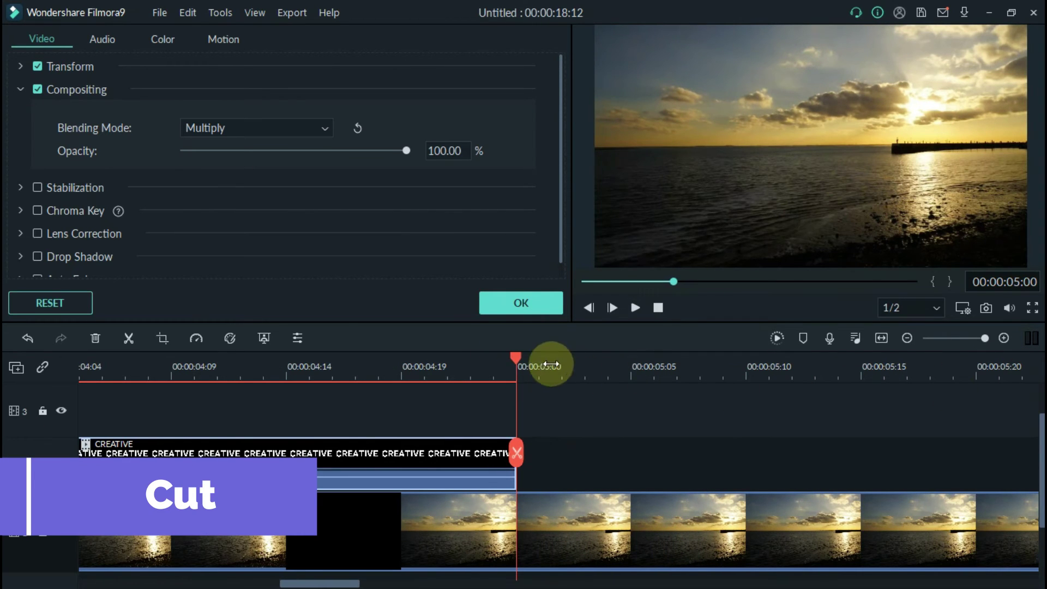
{"action": "left_click", "coordinate": [517, 452]}
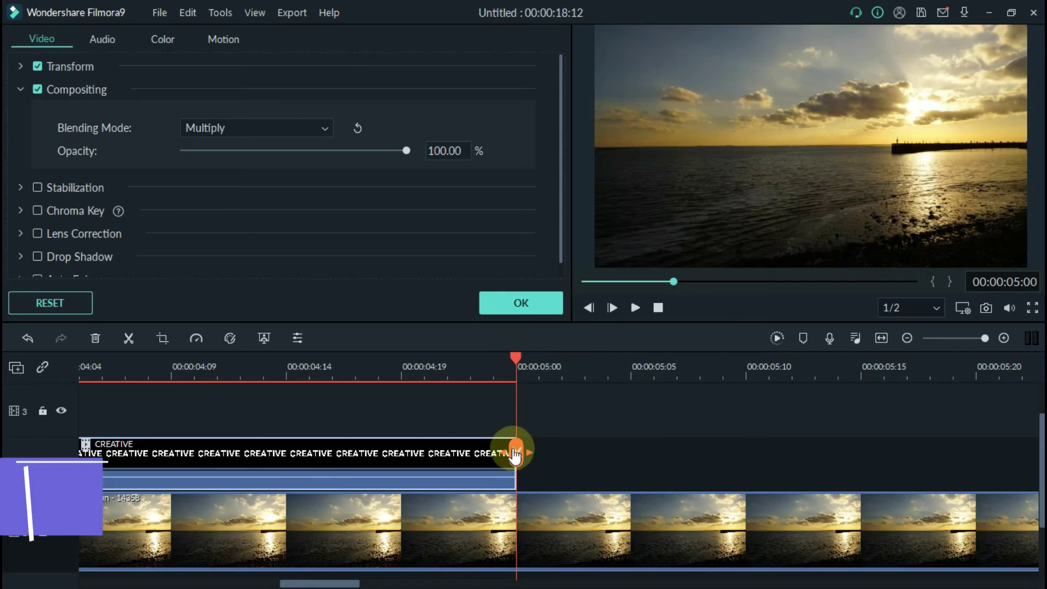
{"action": "right_click", "coordinate": [568, 533]}
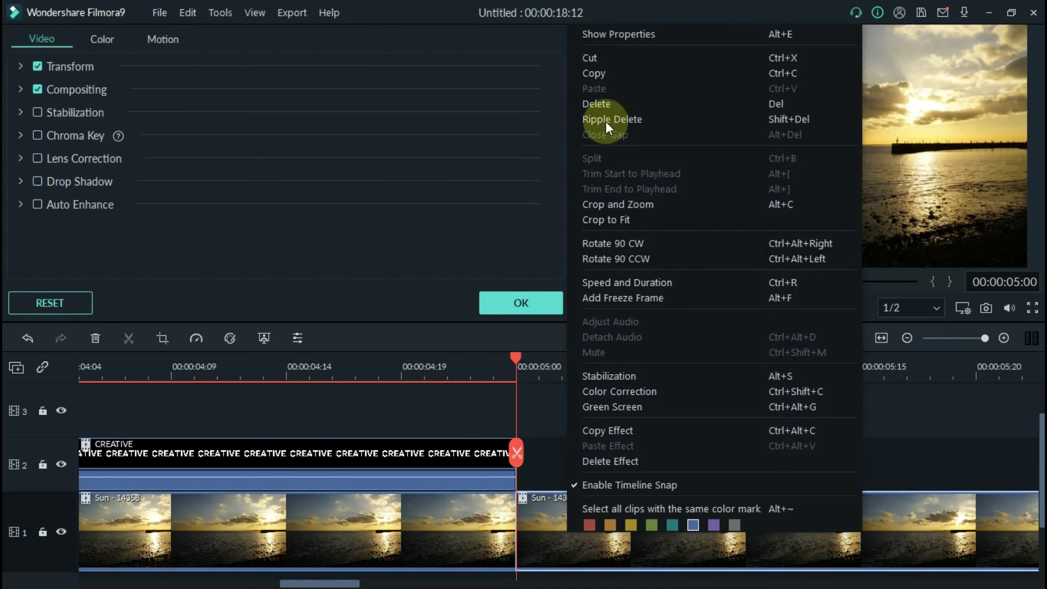
{"action": "left_click", "coordinate": [611, 103]}
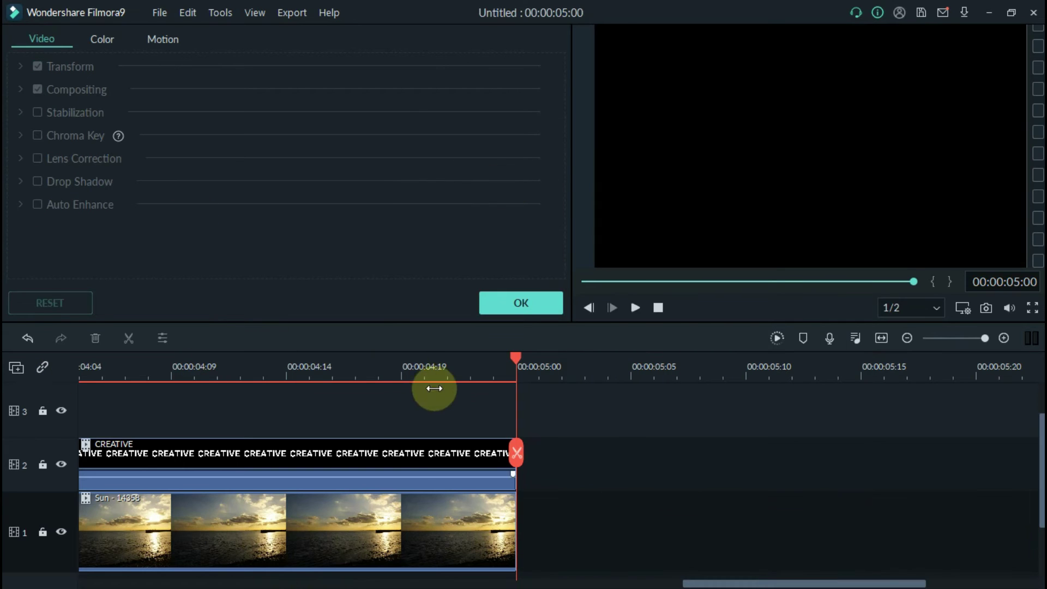
- Fit the trimmed clips in the timeline view and play back the finished composition
{"action": "left_click_drag", "start_coordinate": [720, 582], "coordinate": [192, 573]}
{"action": "scroll", "coordinate": [342, 368], "scroll_direction": "down", "scroll_amount": 5}
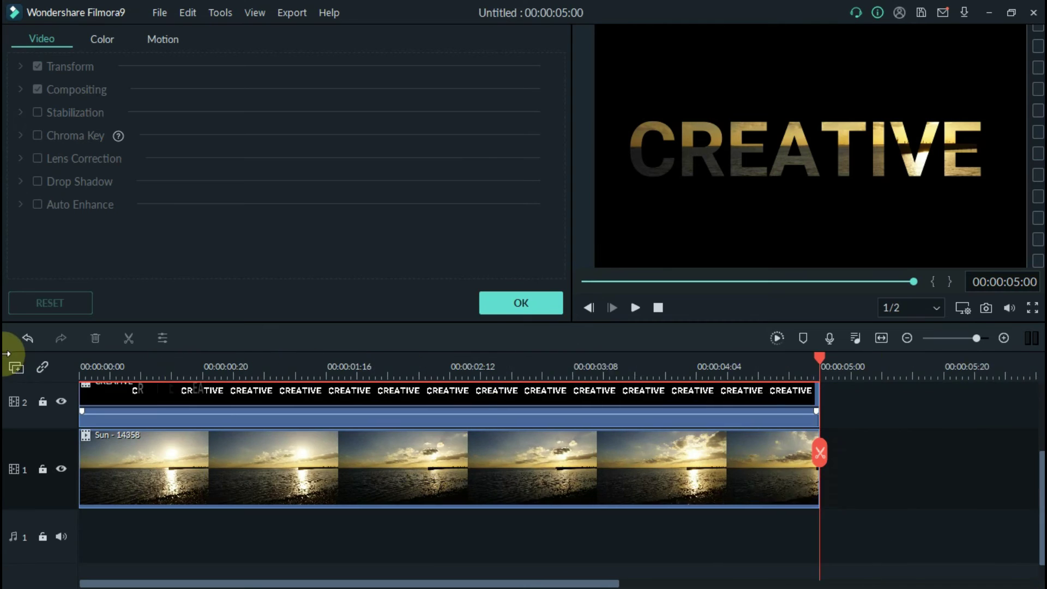
{"action": "scroll", "coordinate": [7, 354], "scroll_direction": "down", "scroll_amount": 1}
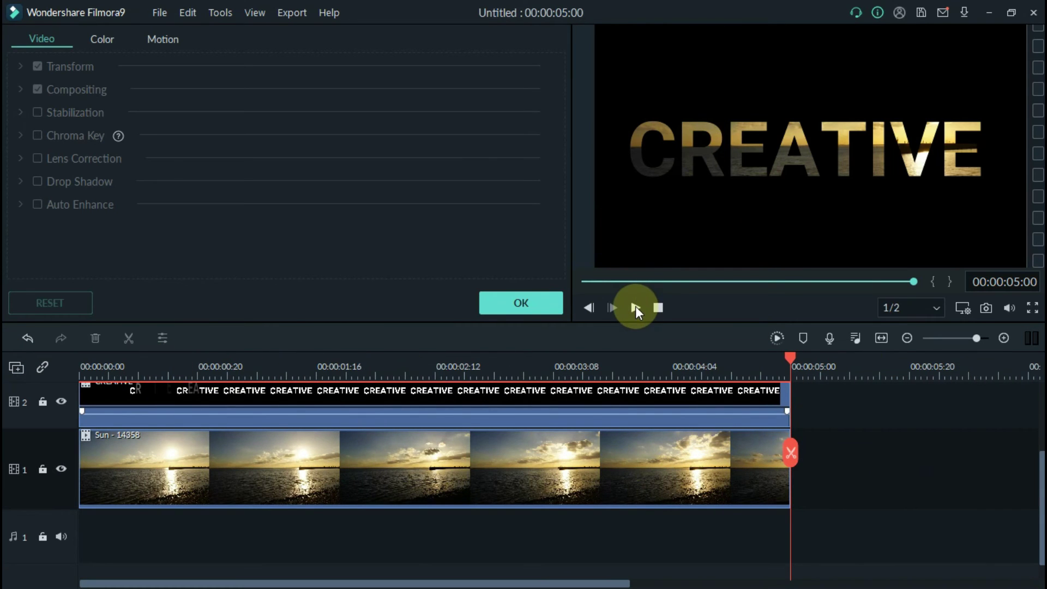
{"action": "left_click", "coordinate": [636, 309]}
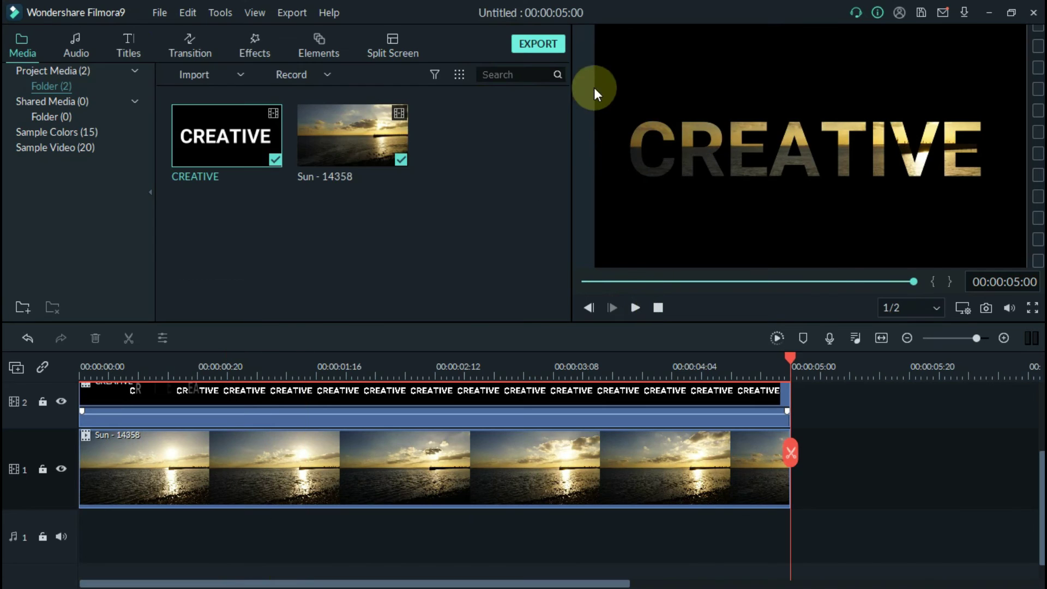
- Export the composition as a local MP4 with Good quality, 1920x1080 resolution, 24 fps and a 6000 kbps video bit rate
{"action": "left_click", "coordinate": [538, 44]}
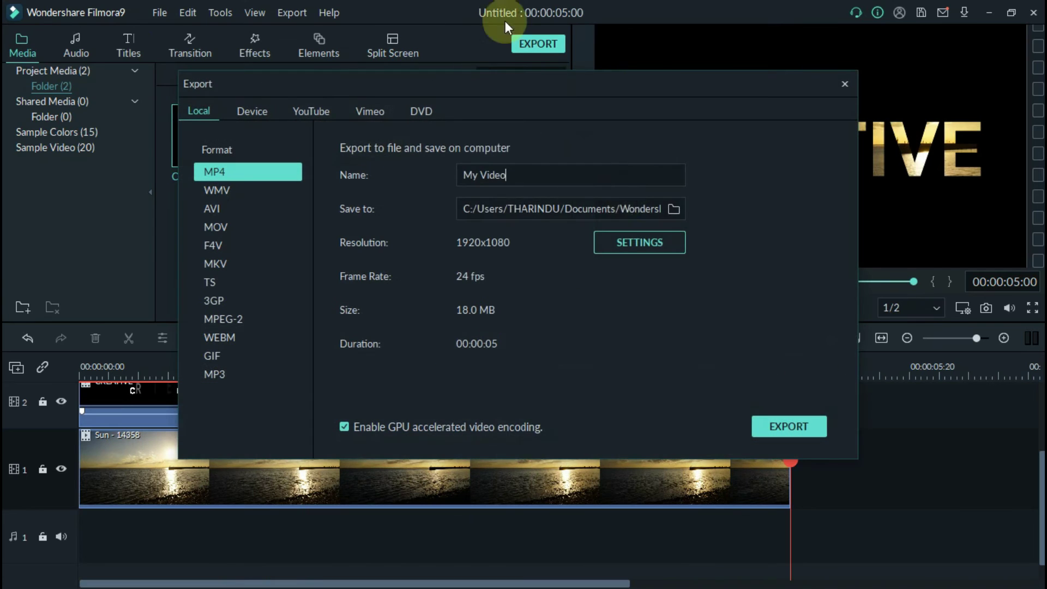
{"action": "left_click", "coordinate": [629, 242]}
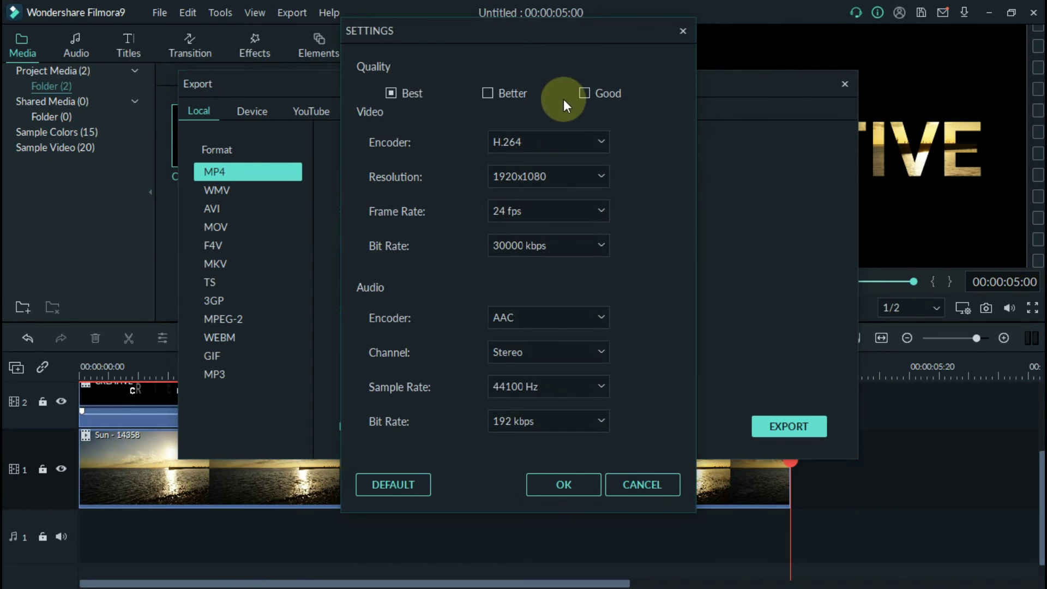
{"action": "left_click", "coordinate": [593, 94]}
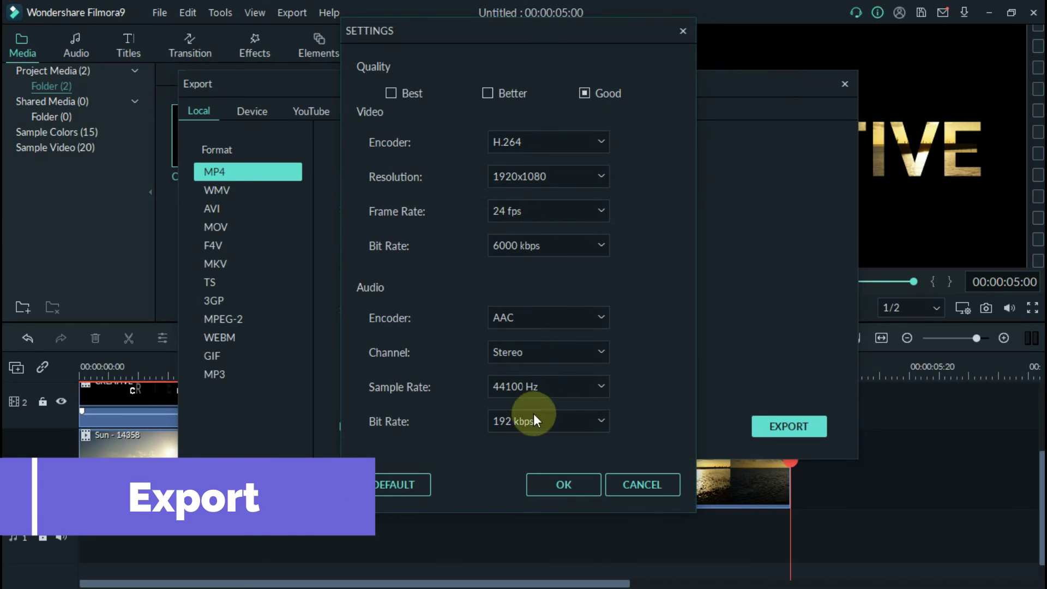
{"action": "left_click", "coordinate": [578, 488]}
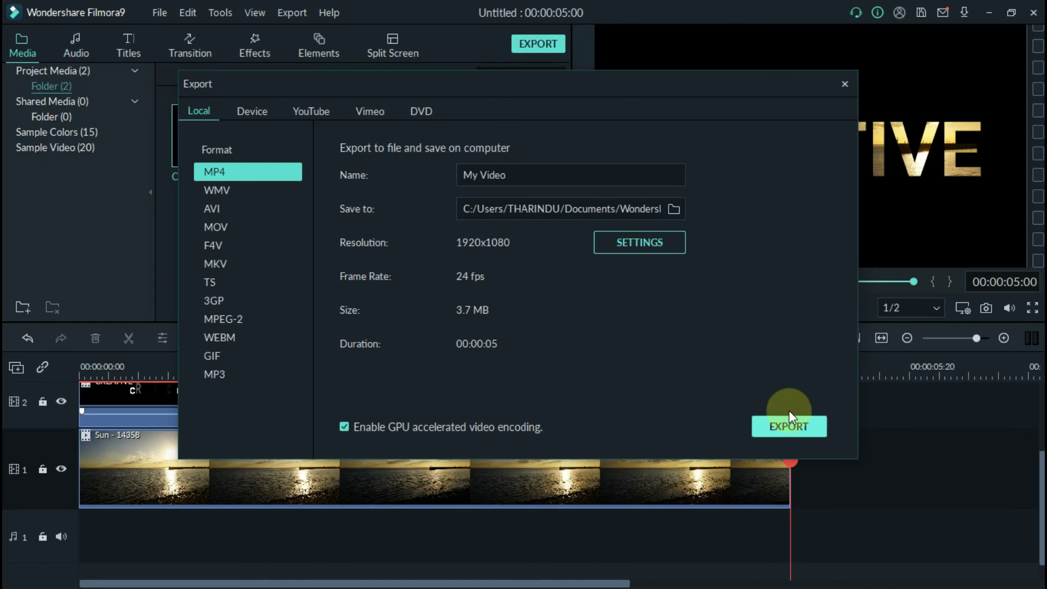
{"action": "left_click", "coordinate": [791, 426]}
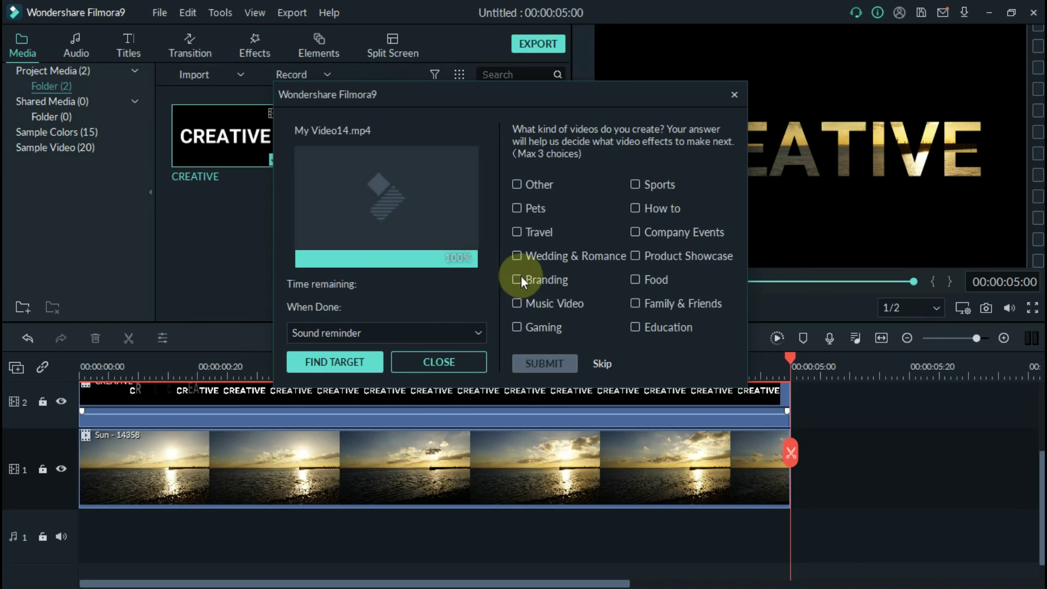
- Open the output folder of the finished export and play the My Video14 file
{"action": "left_click", "coordinate": [354, 363]}
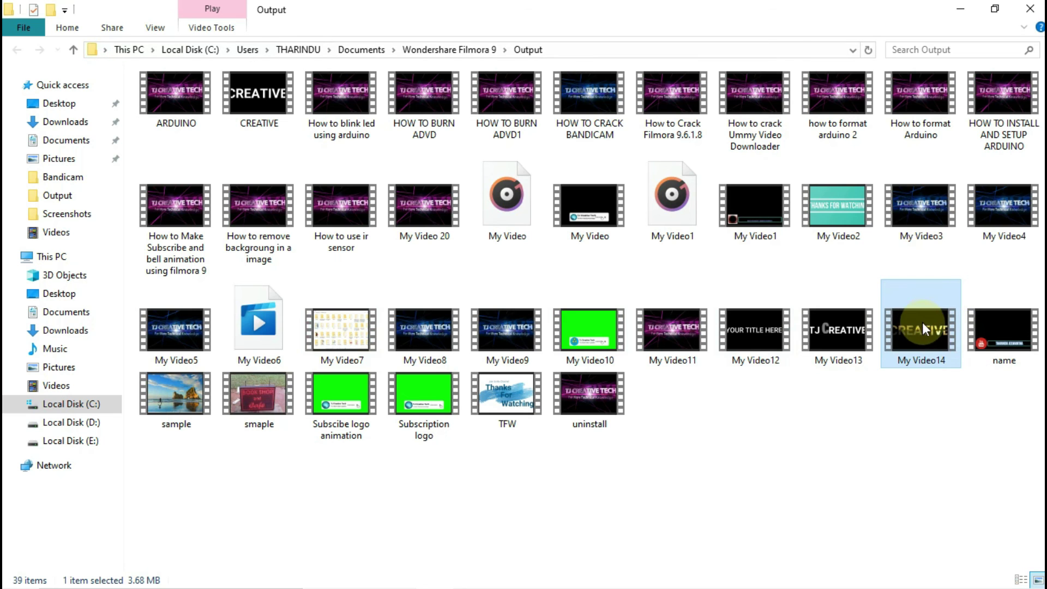
{"action": "double_click", "coordinate": [922, 323]}
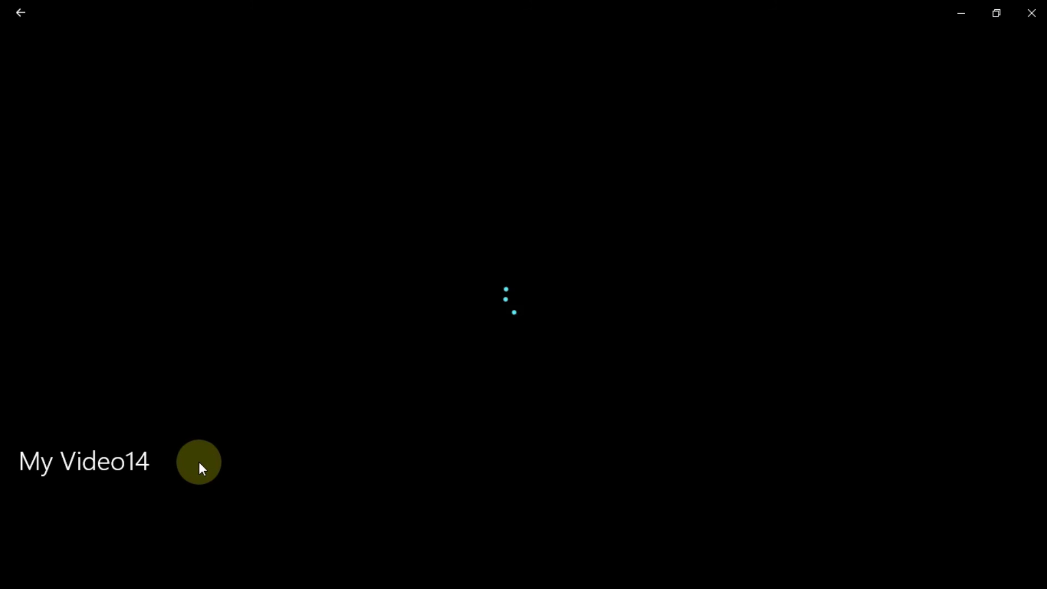